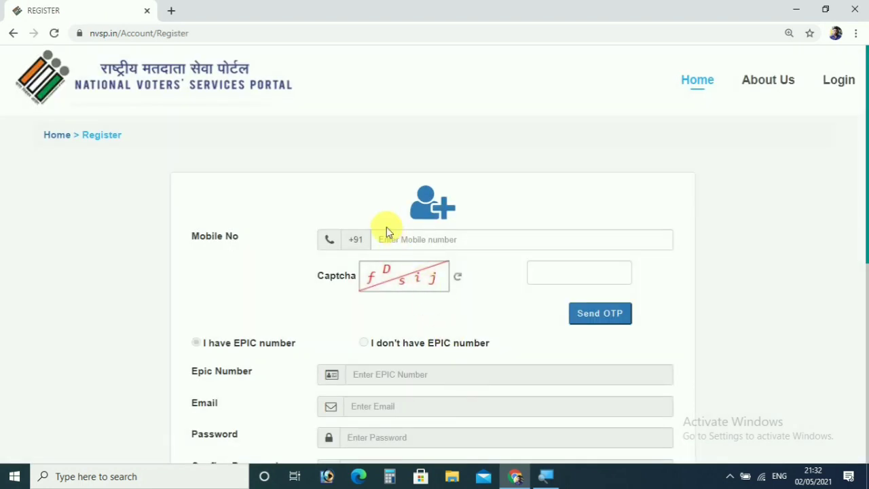
Step: Enter the mobile number and the captcha shown on the registration form
click(387, 238)
text(992)
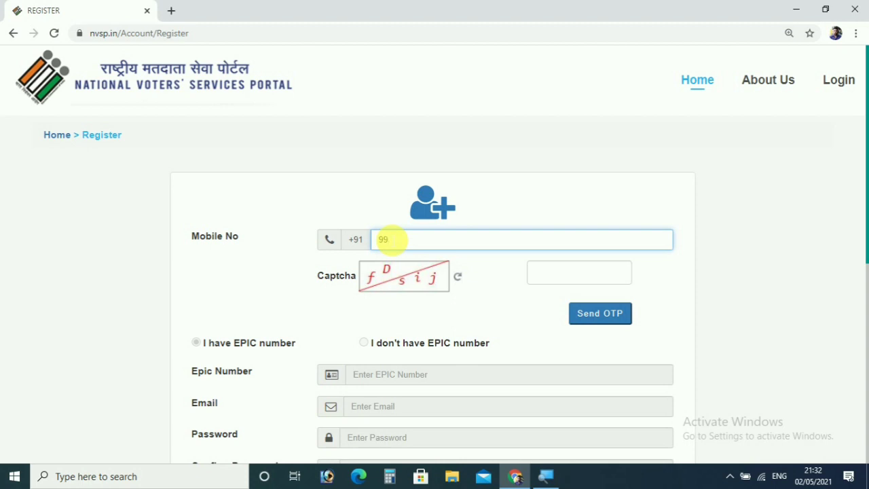
key(BackSpace)
drag(859, 180, 862, 225)
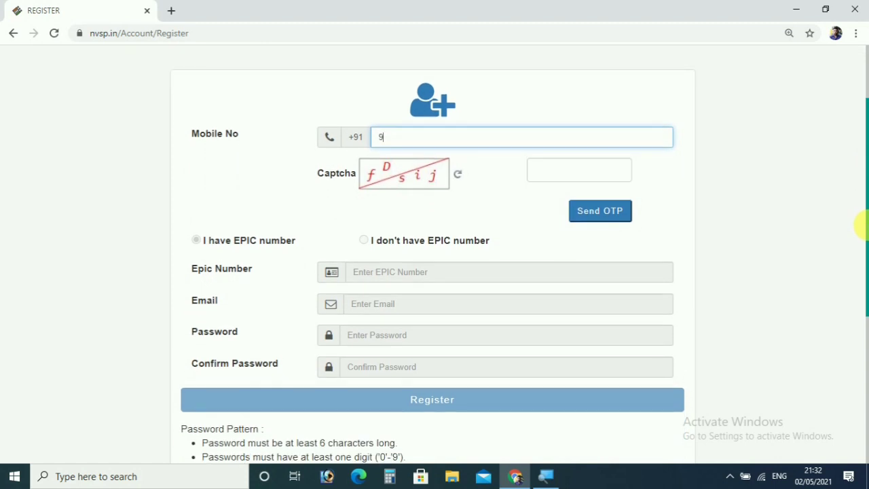
text(7287)
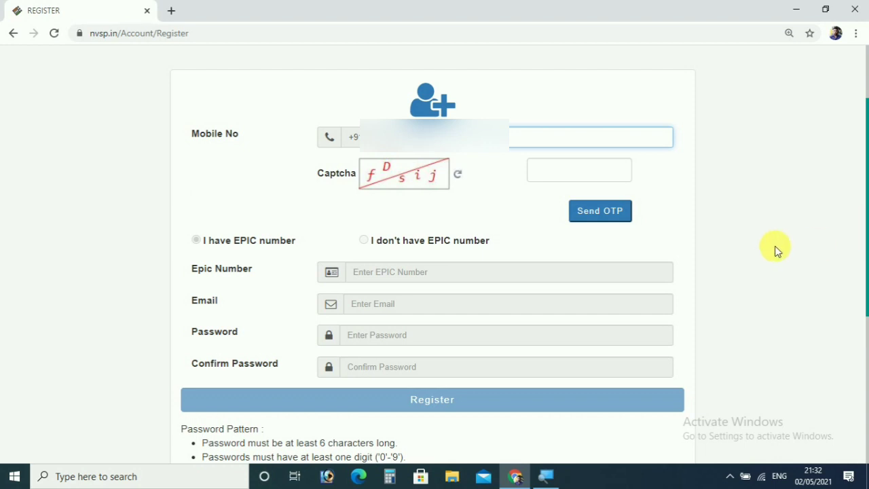
key(Tab)
text(fD)
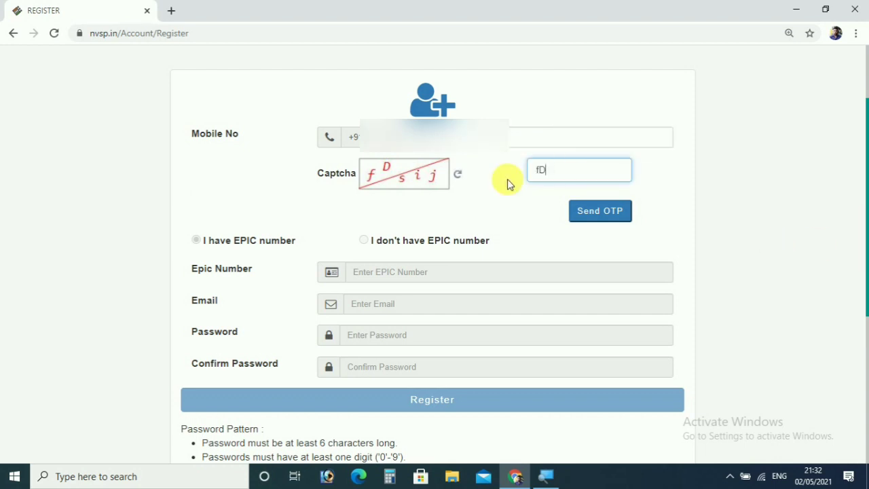
text(sij)
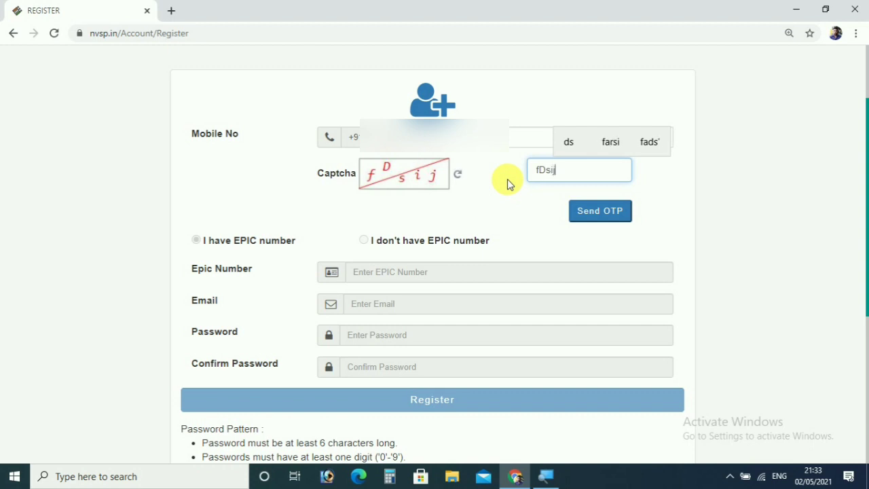
Step: Request an OTP for the number, enter the received code, and verify it
click(611, 222)
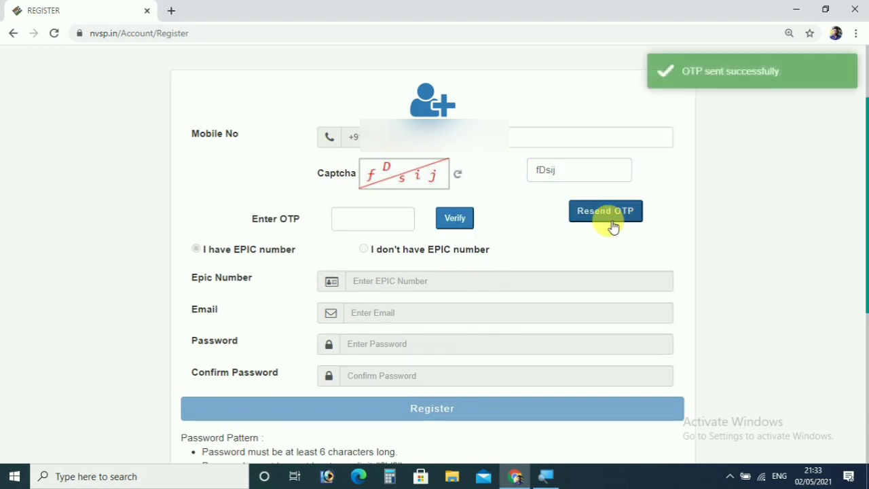
click(397, 224)
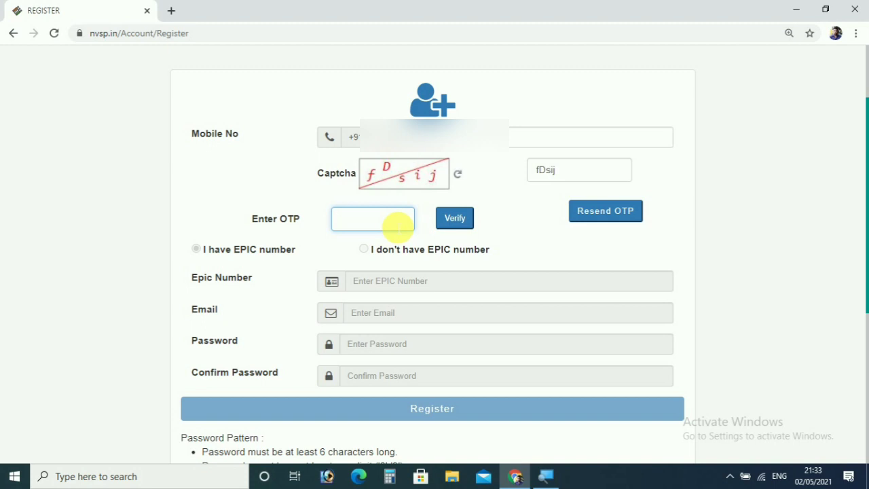
click(456, 215)
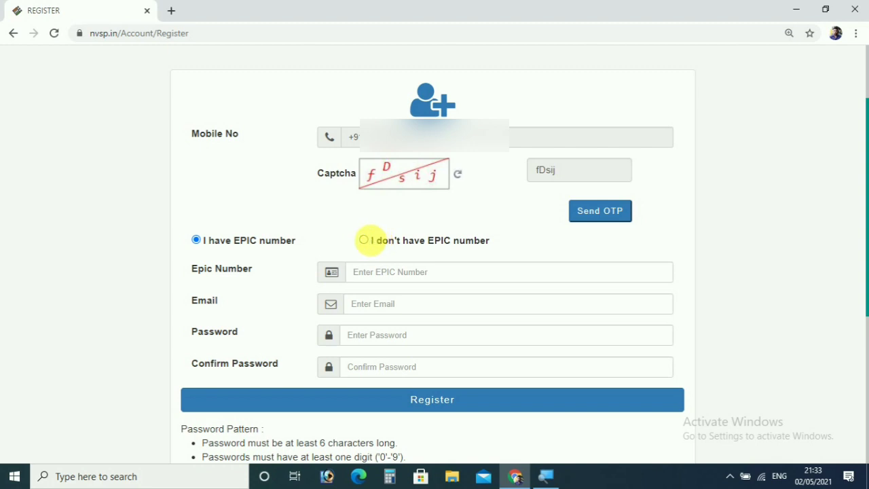
Step: Choose 'I don't have EPIC number' and fill in the first name, last name and e-mail
click(364, 241)
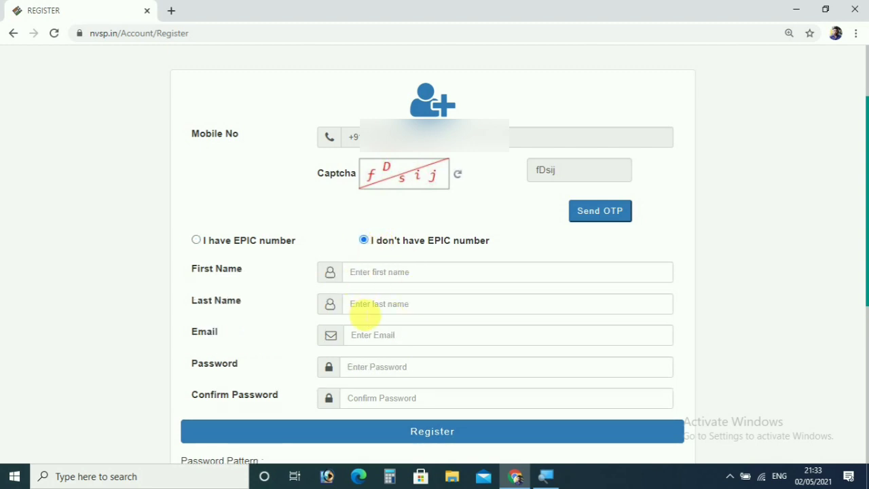
click(360, 273)
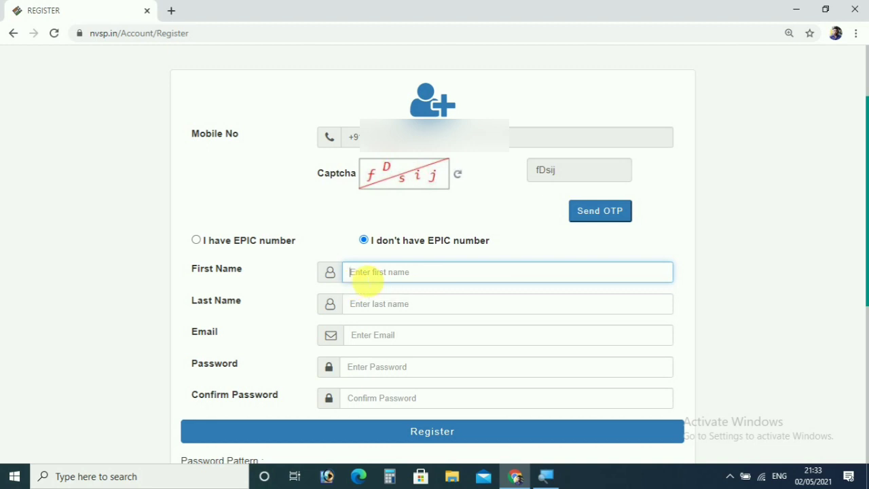
text(M)
key(BackSpace)
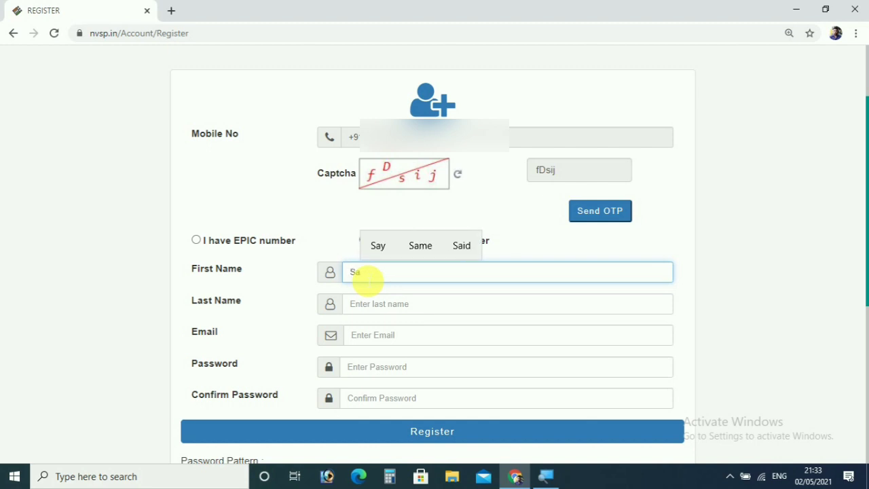
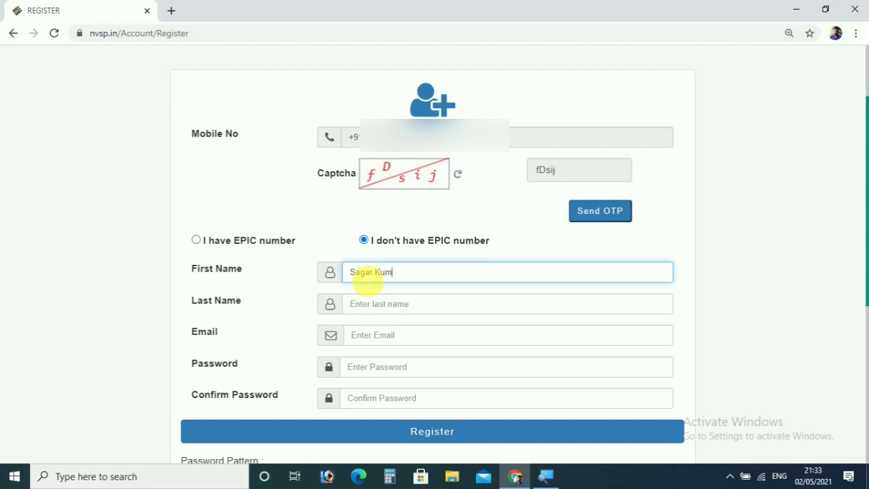
click(378, 303)
text(KJK)
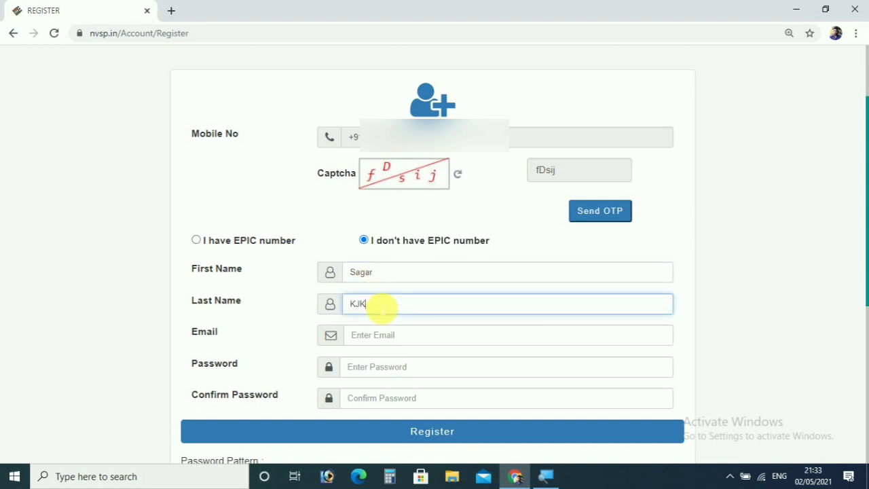
text(umar)
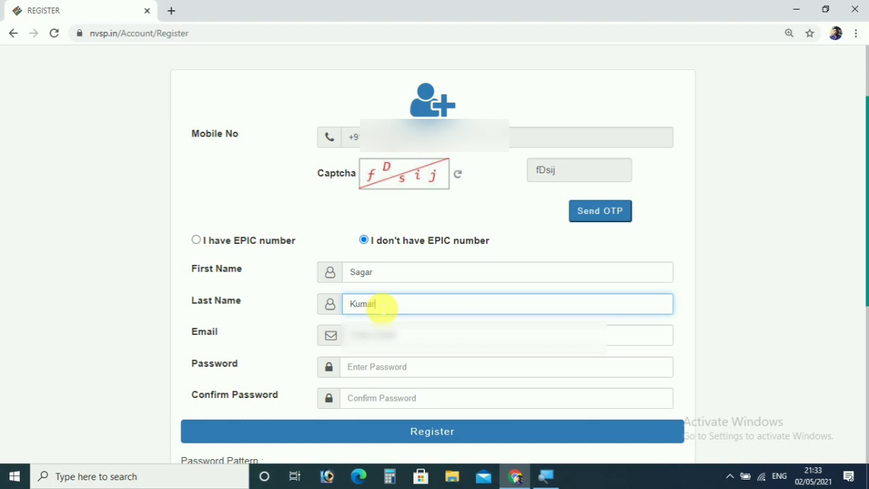
click(404, 336)
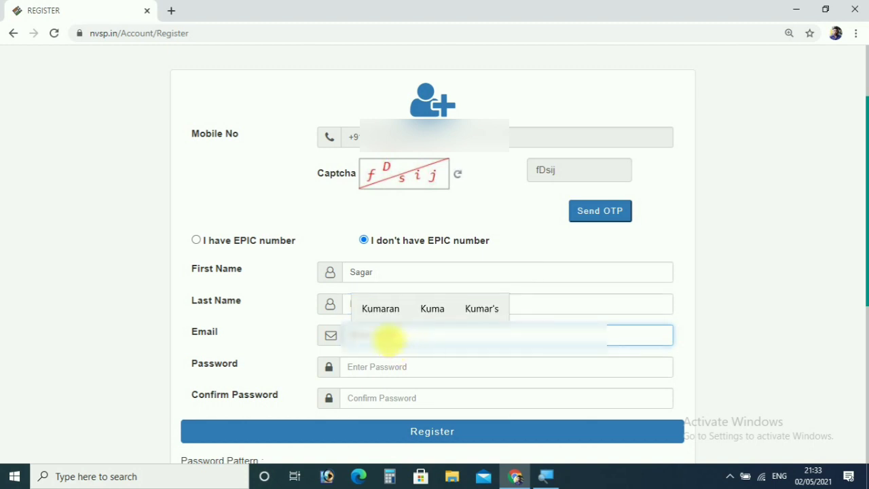
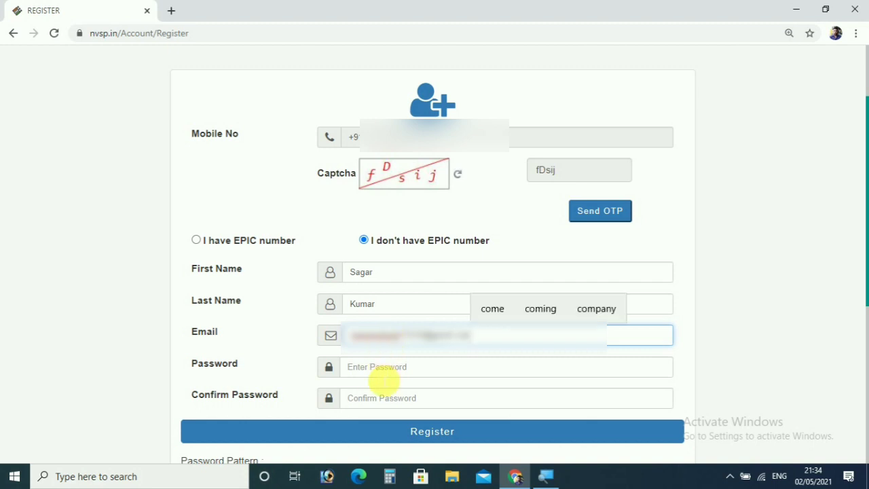
Step: Set and confirm the account password, then submit the registration
click(383, 375)
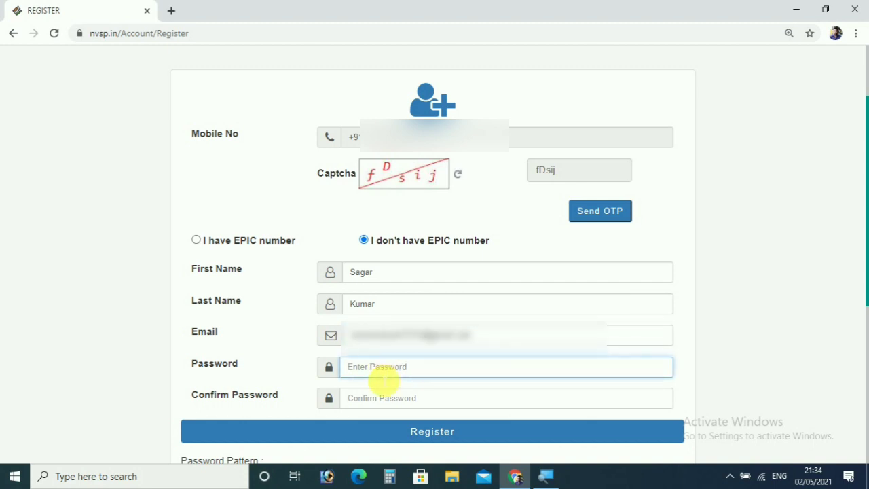
text(•••••••••••)
click(383, 399)
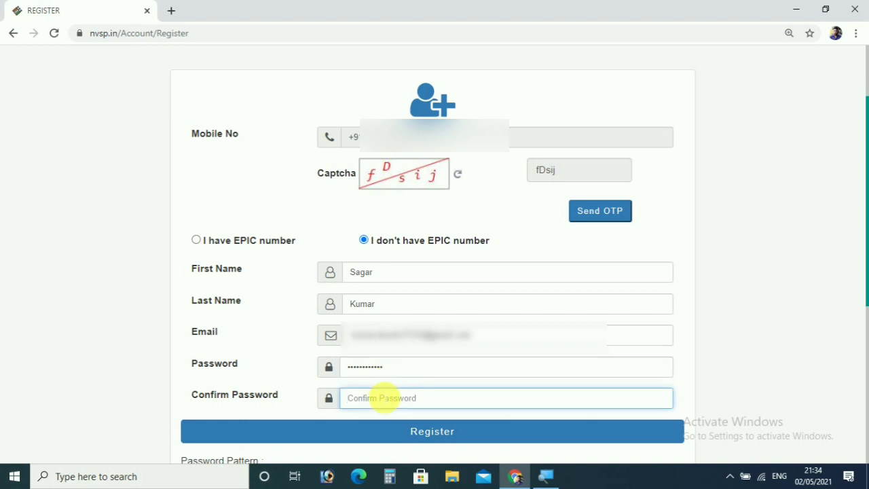
text(•••••••)
click(375, 431)
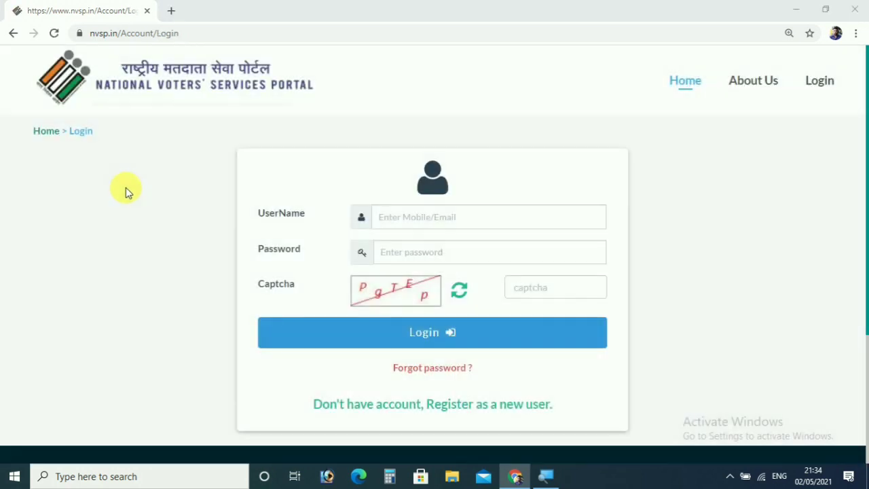
Step: Log in using the registered mobile number as username, the account password and the captcha
key(super)
key(Escape)
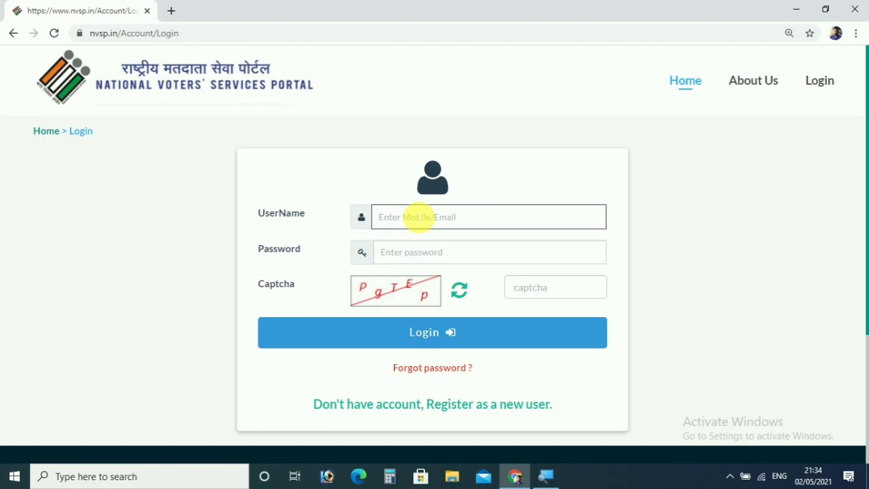
text(92)
key(BackSpace)
text(729)
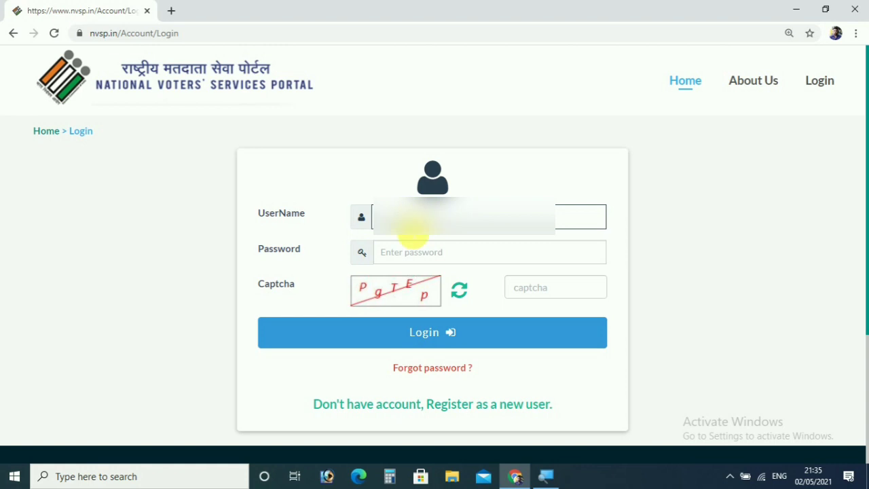
click(405, 257)
text(•)
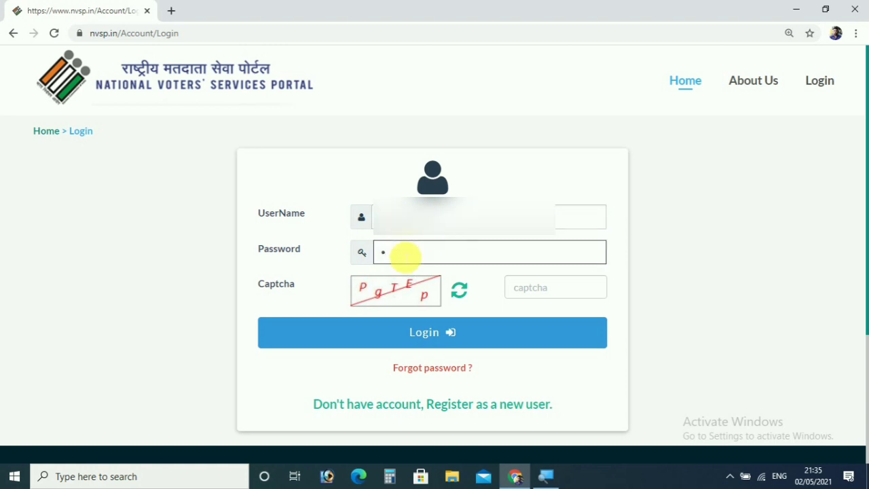
text(•••••••••••)
click(574, 286)
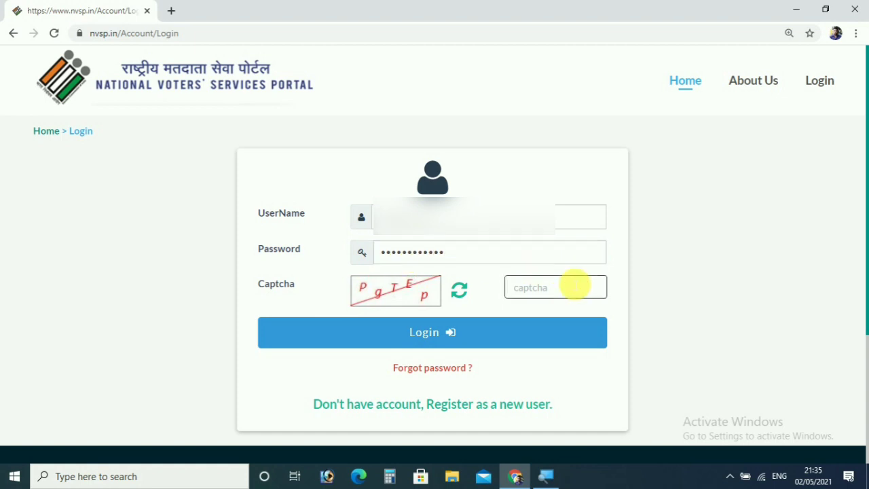
text(Pg)
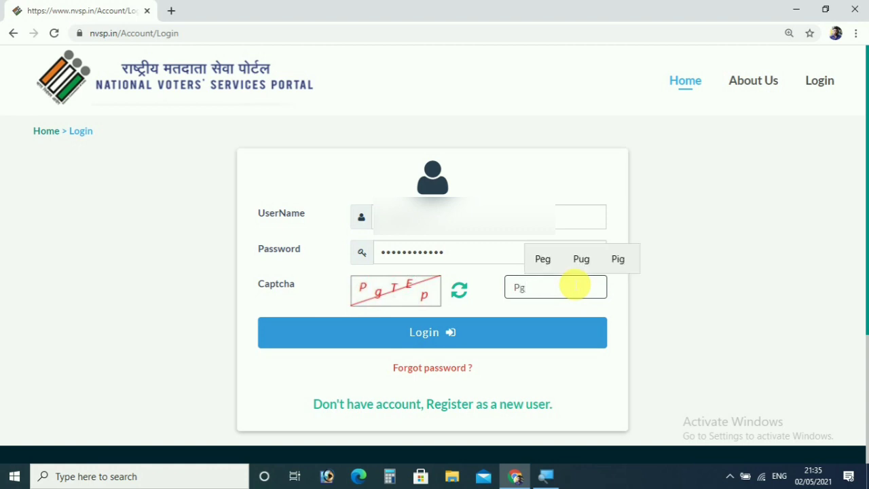
text(TE)
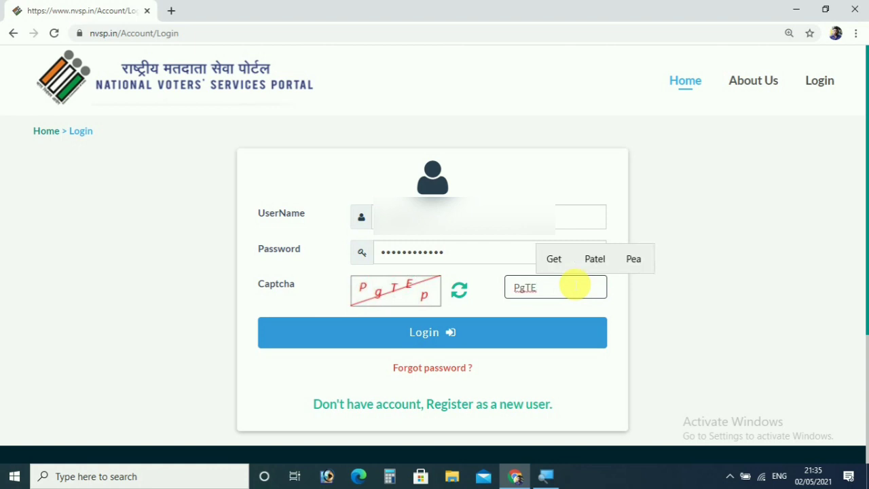
text(p)
click(537, 327)
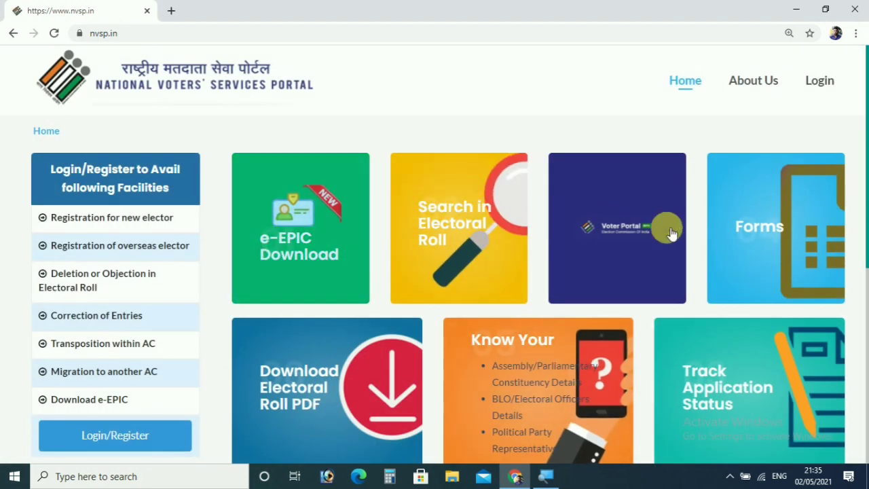
Step: Check the signed-in account menu and start a Fresh Inclusion/Enrollment application from the Welcome panel
click(819, 82)
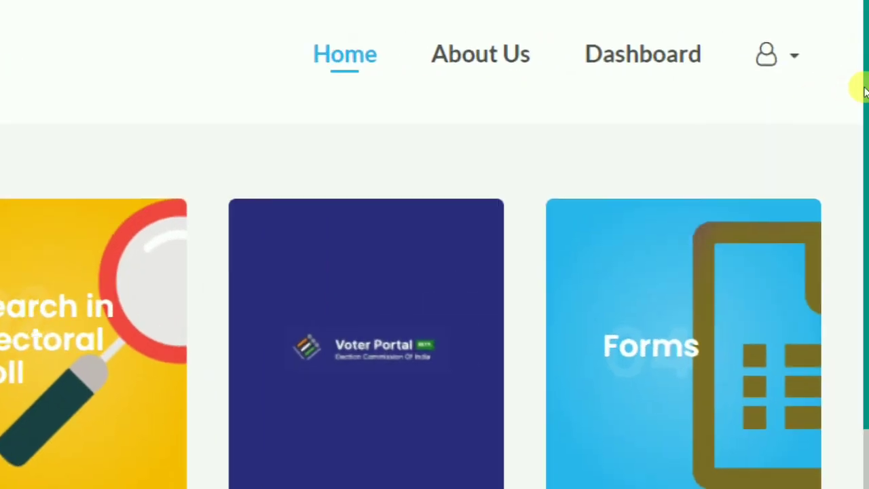
click(833, 83)
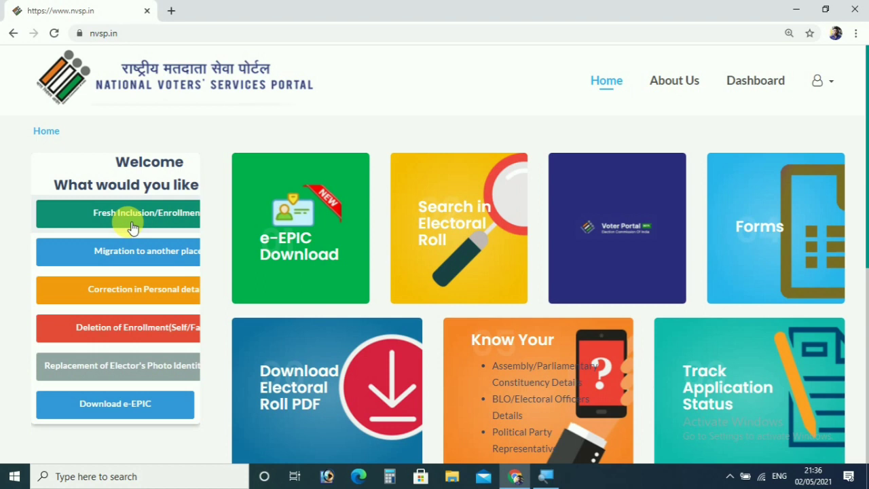
click(132, 226)
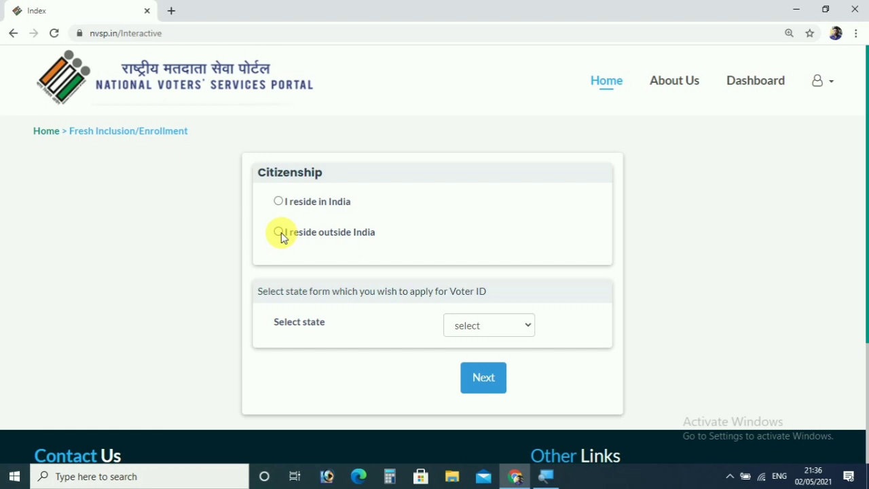
Step: Choose 'I reside in India', select Uttar Pradesh as the state, and continue to Form 6
click(279, 200)
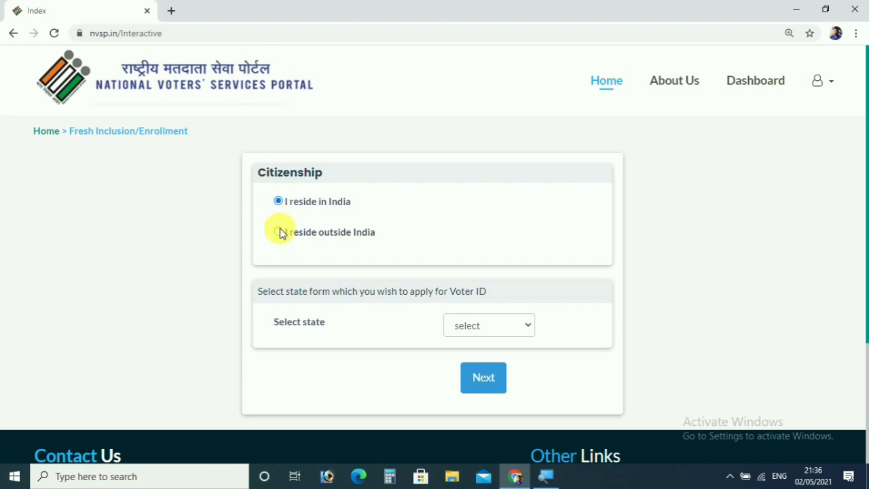
click(278, 232)
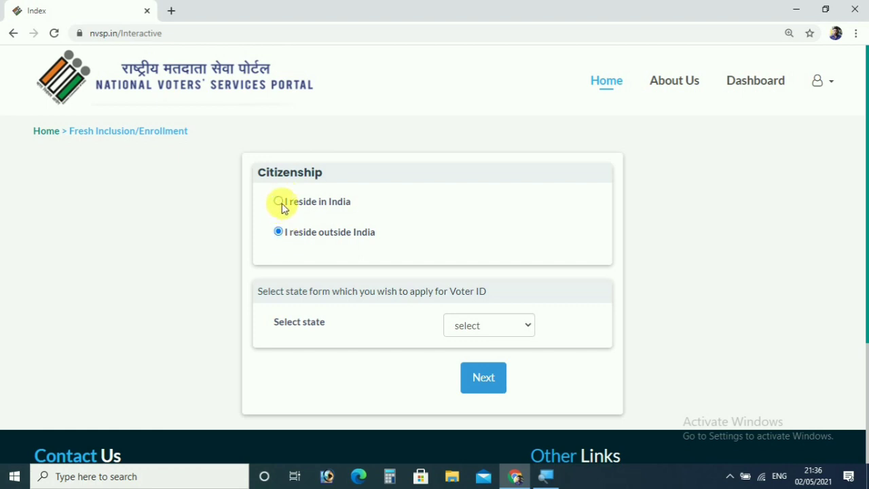
click(278, 201)
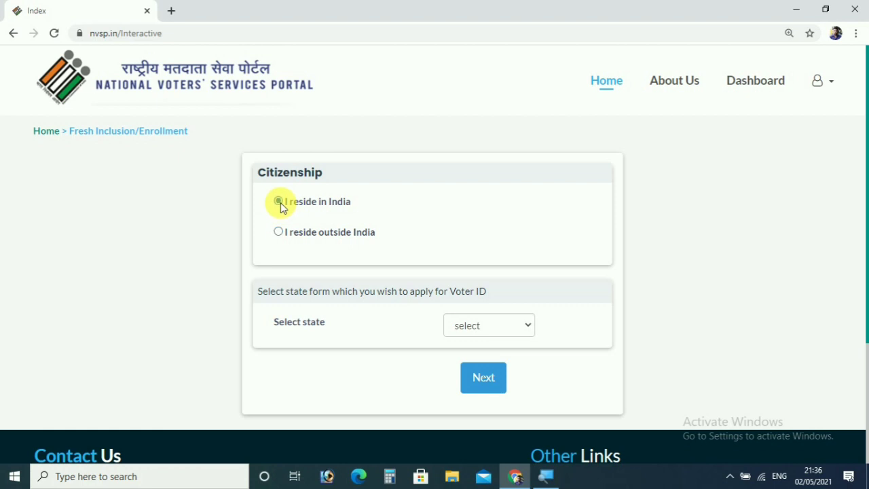
click(477, 325)
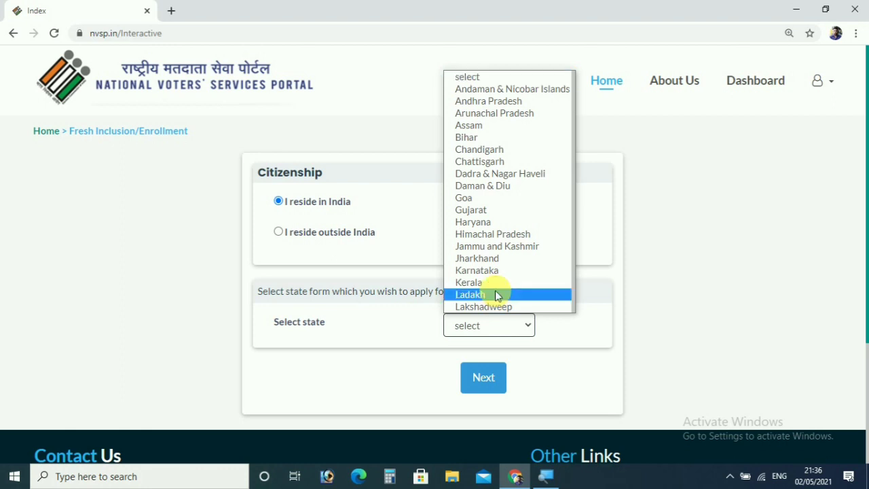
click(494, 299)
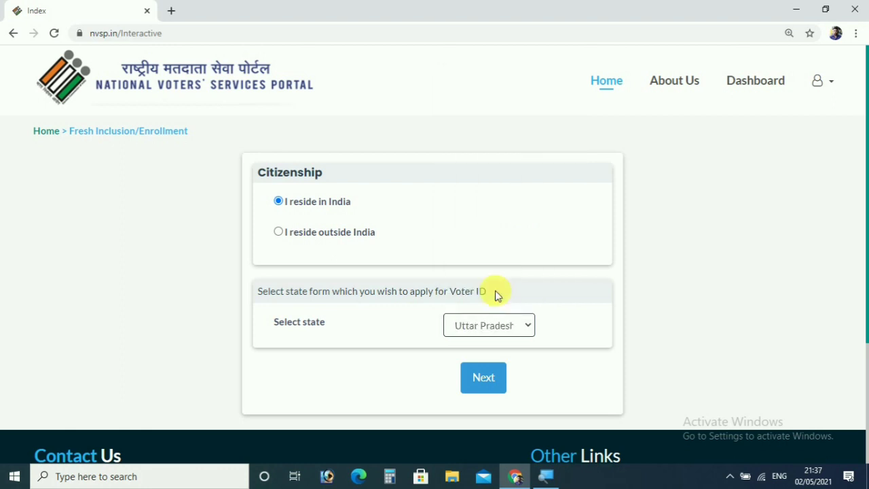
click(486, 334)
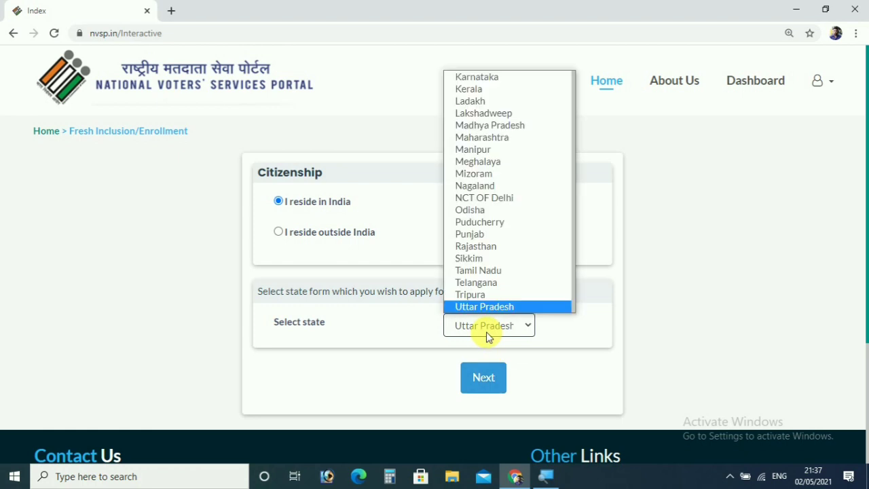
click(486, 336)
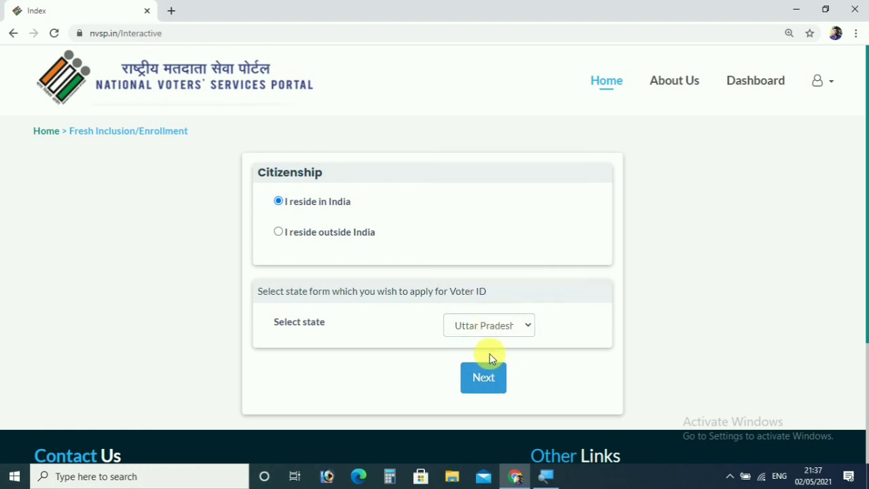
click(483, 377)
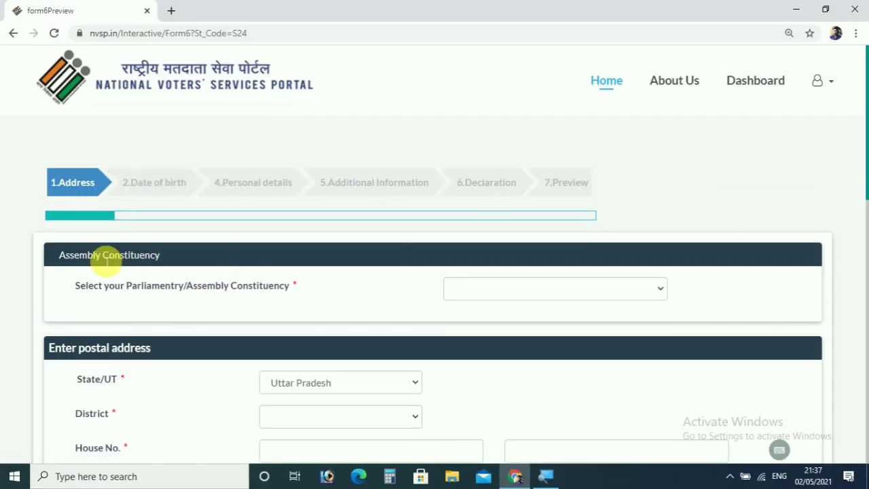
Step: Pick Chharra from the Assembly Constituency list by typing 'chhar'
click(496, 288)
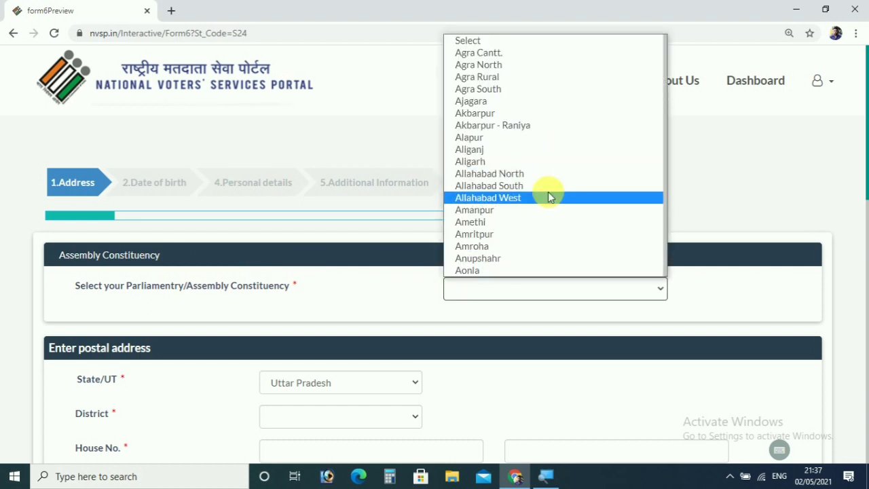
key(Down)
text(chhar)
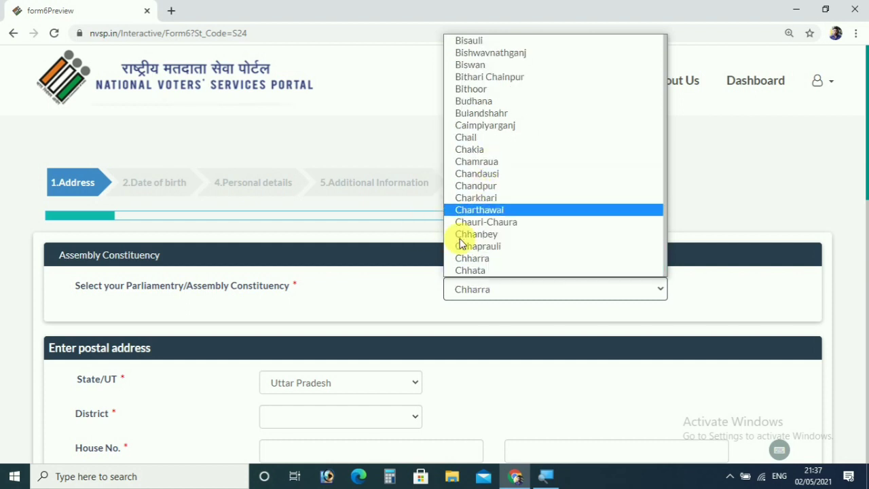
click(471, 263)
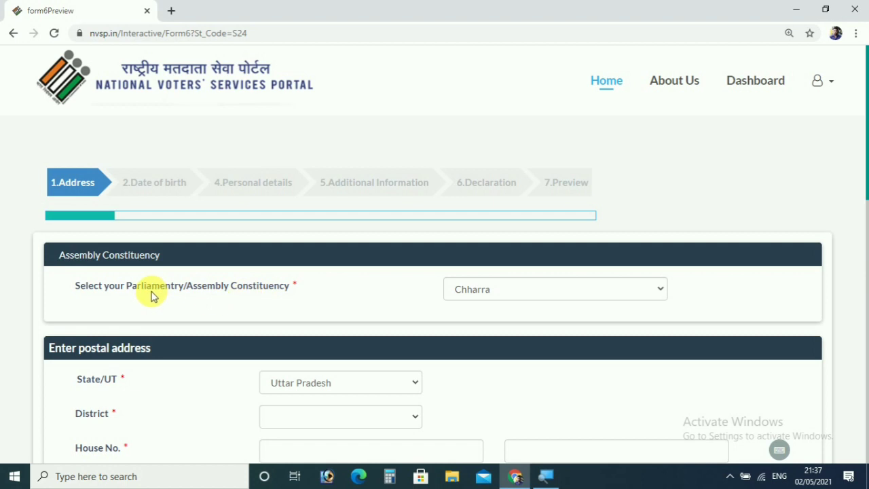
drag(861, 148, 853, 249)
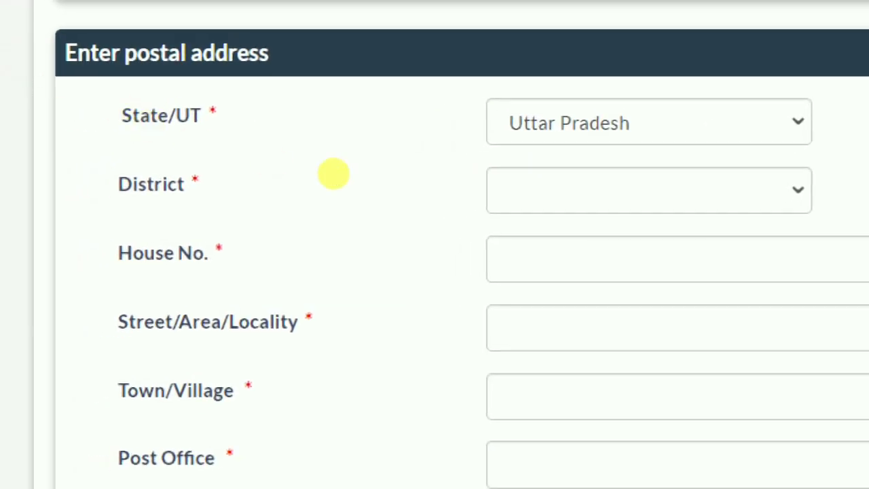
Step: Choose Aligarh as the district and fill in the House No. and Street/Area/Locality fields
key(alt+Down)
key(Down)
key(Down)
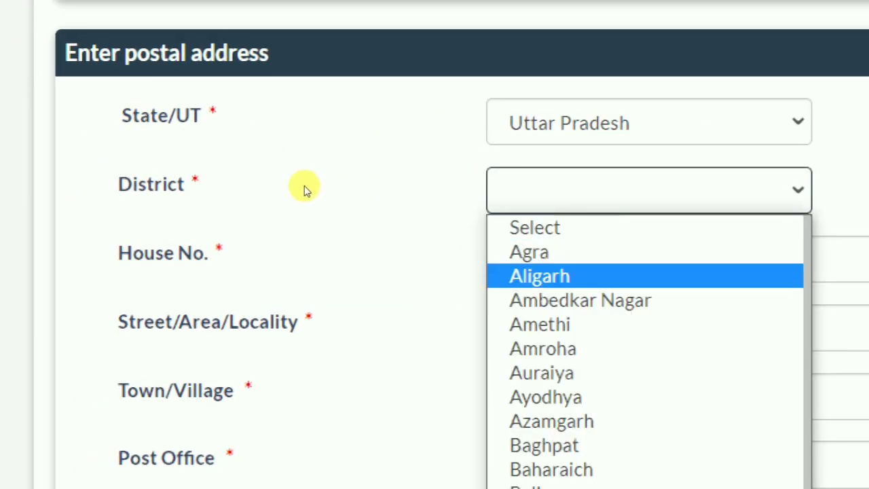
key(Return)
key(Tab)
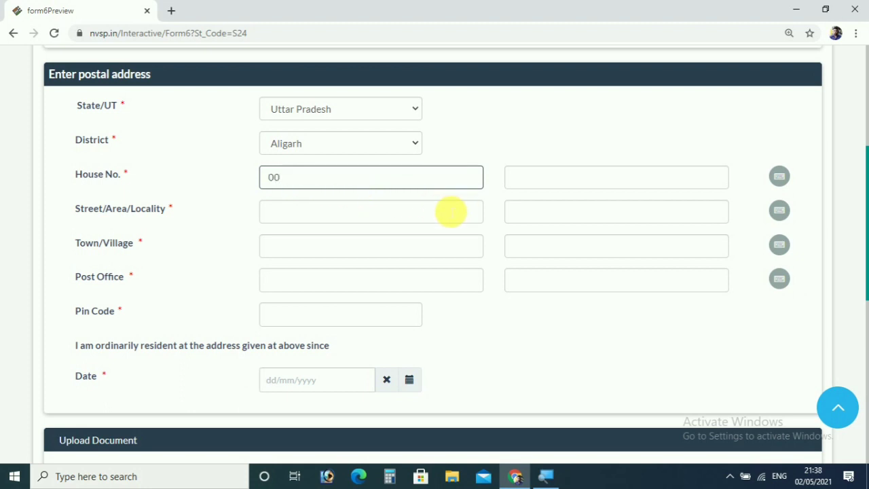
click(450, 213)
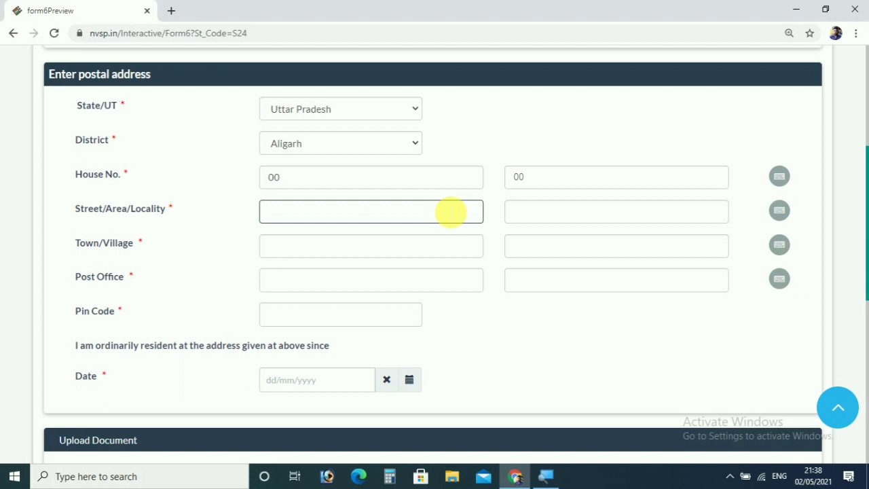
text(Ba)
text(lkn)
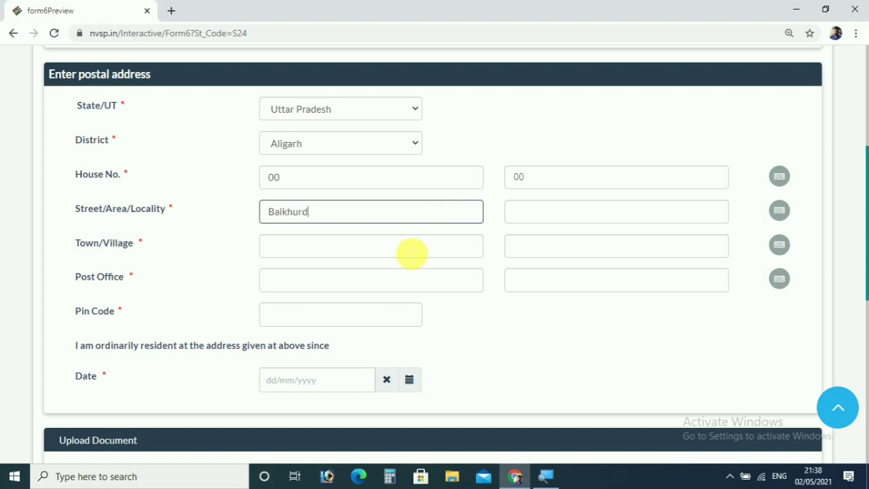
click(405, 245)
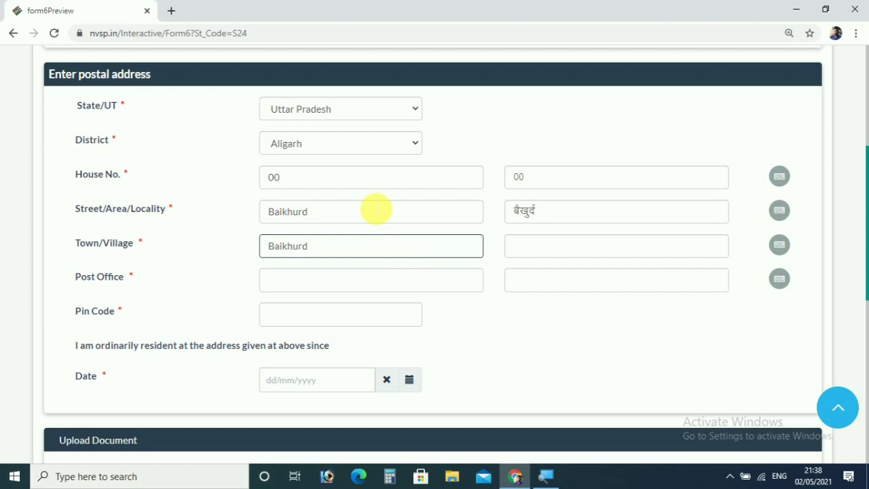
click(312, 278)
text(Bai)
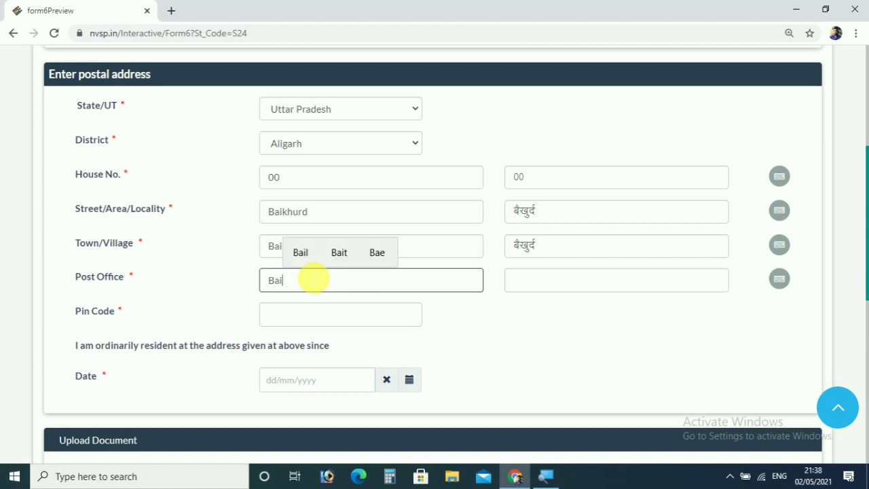
text( Klan)
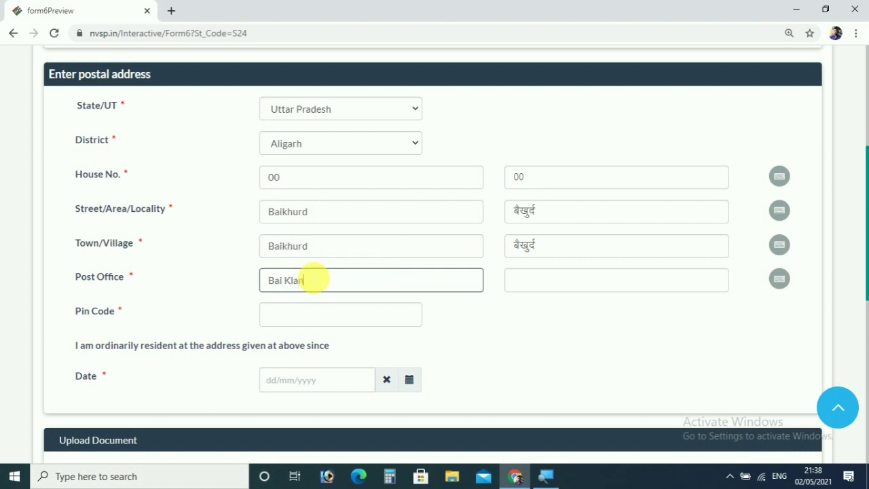
click(307, 315)
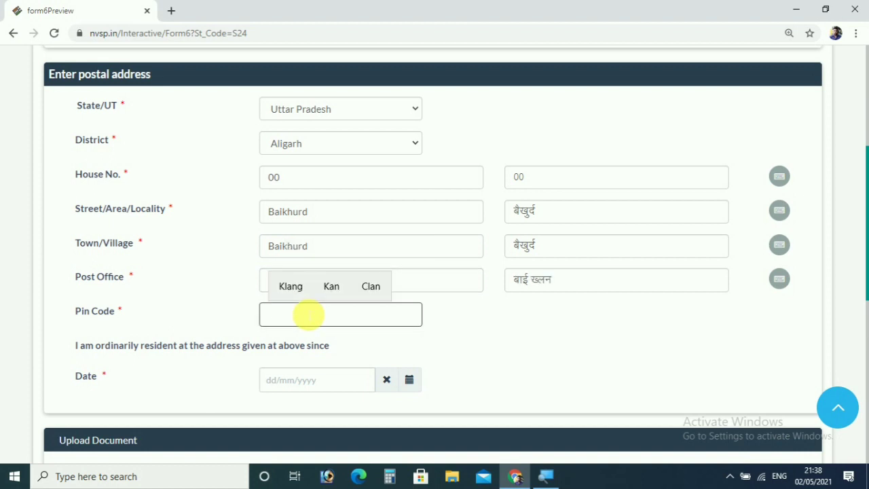
text(202130)
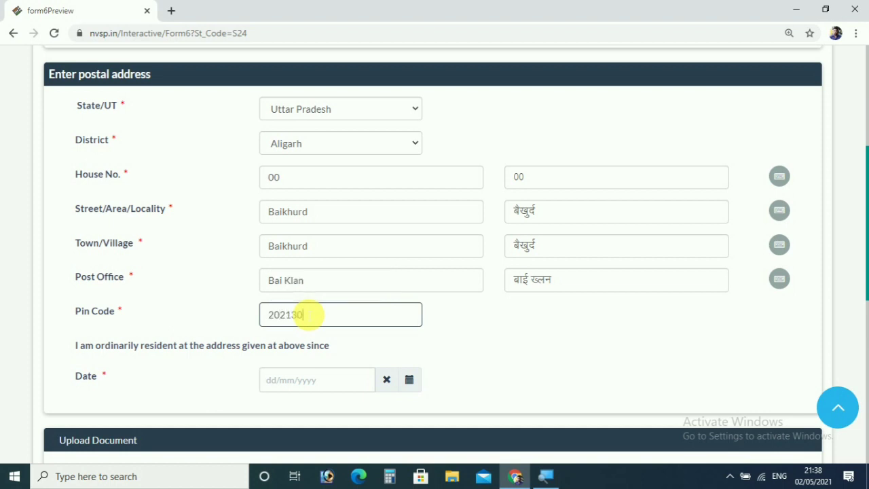
click(509, 330)
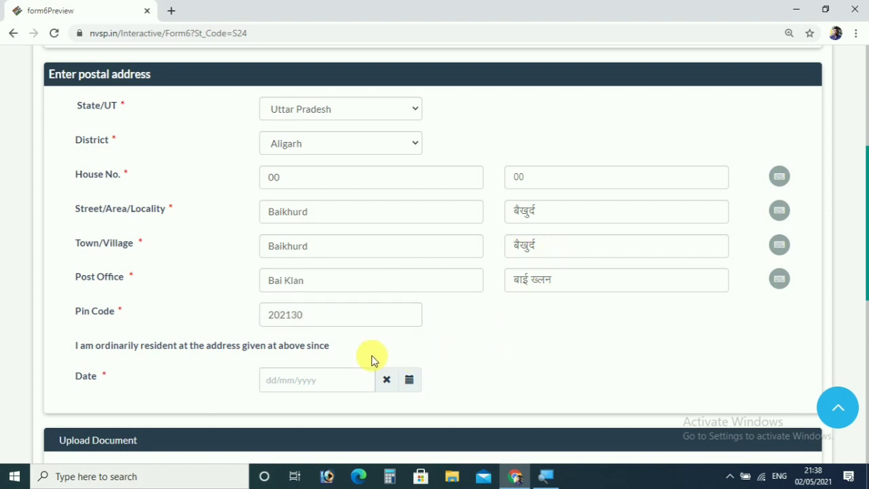
click(288, 384)
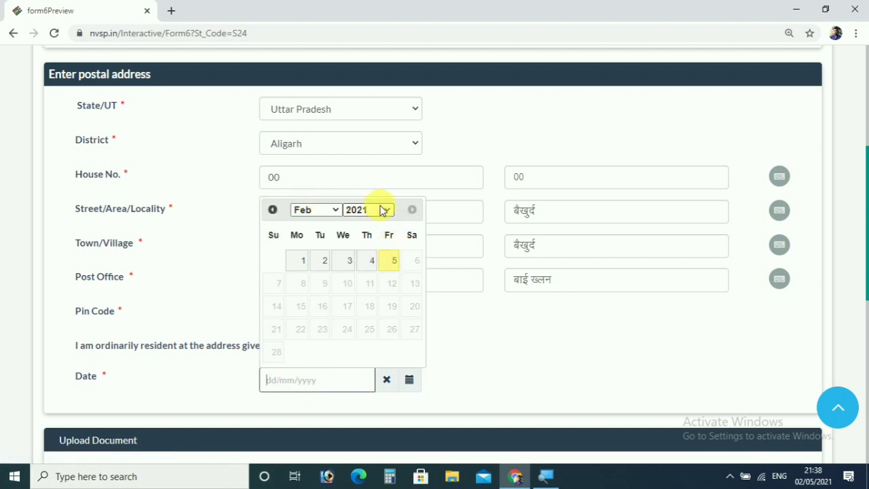
click(316, 401)
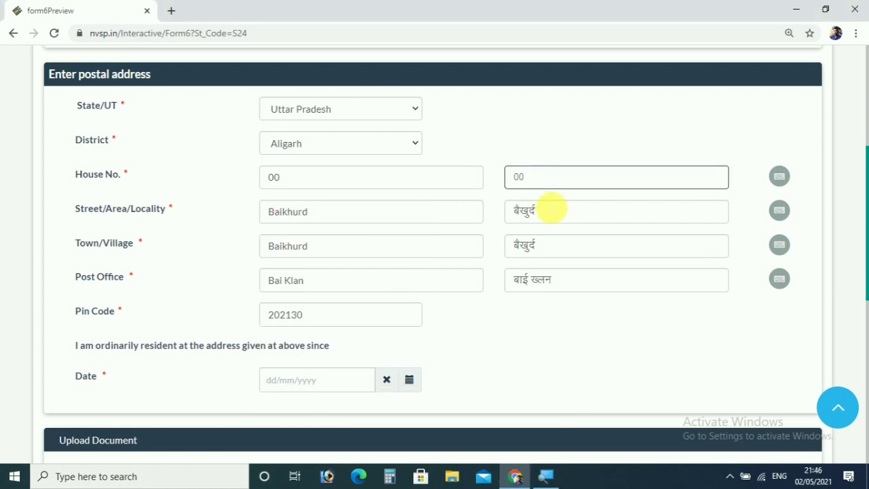
Step: Erase the Hindi locality text via the Inscript keyboard, then open a new browser tab
click(543, 215)
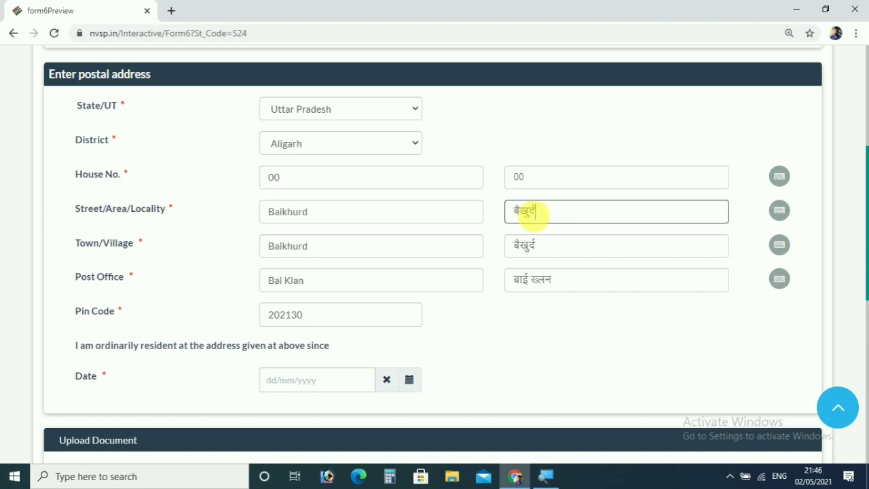
click(779, 210)
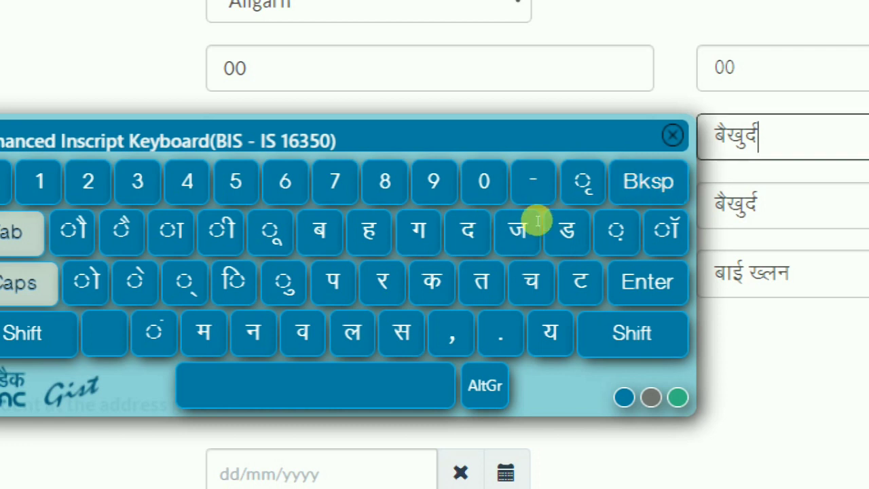
key(BackSpace)
key(BackSpace)
key(BackSpace)
key(BackSpace)
key(BackSpace)
key(BackSpace)
key(BackSpace)
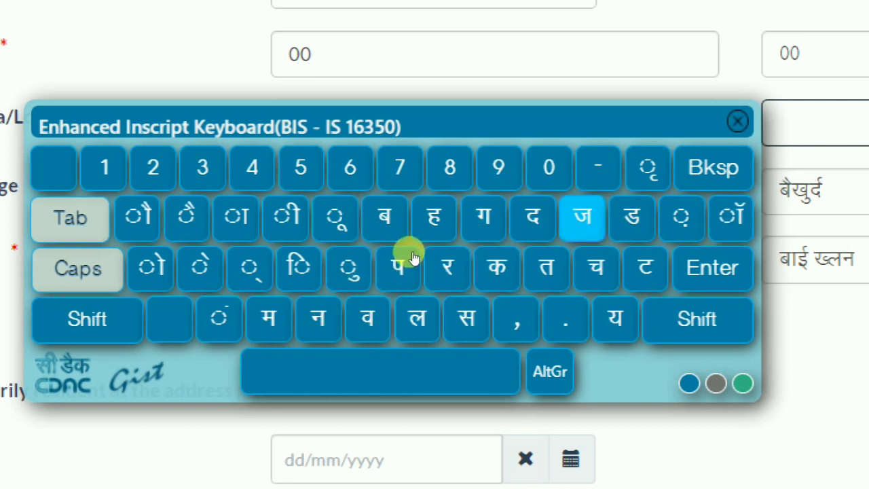
text(व)
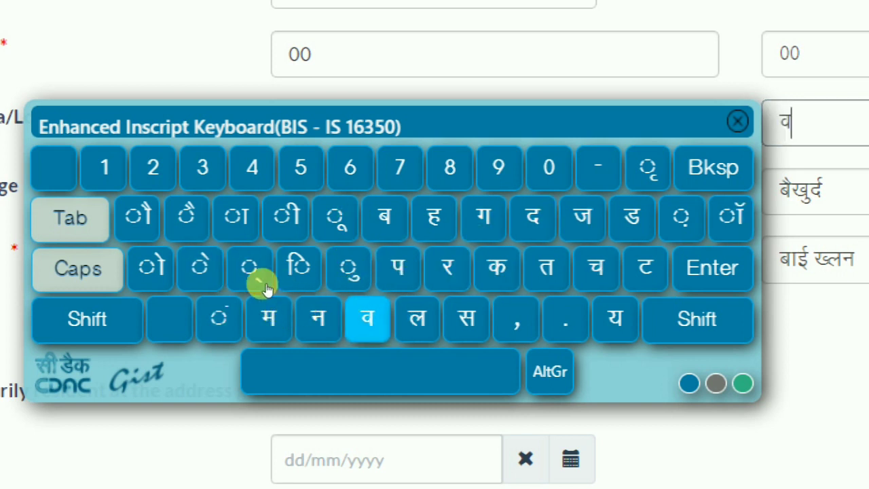
text(ा)
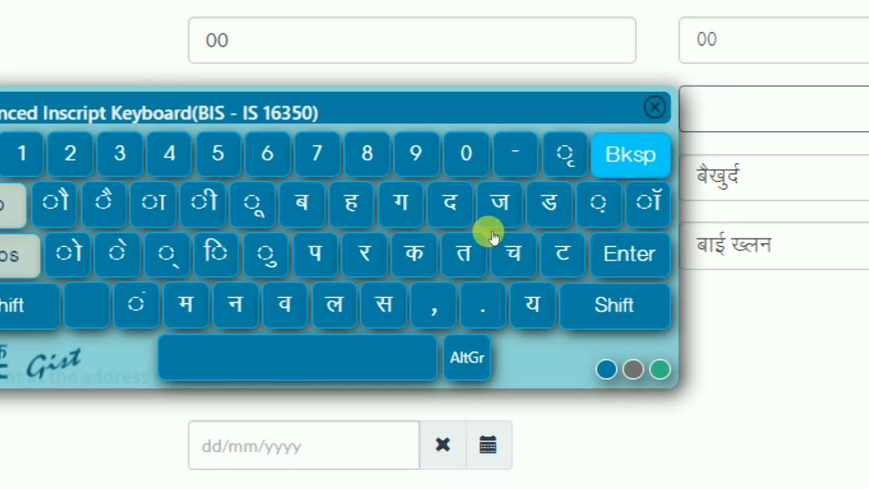
key(BackSpace)
key(BackSpace)
key(Escape)
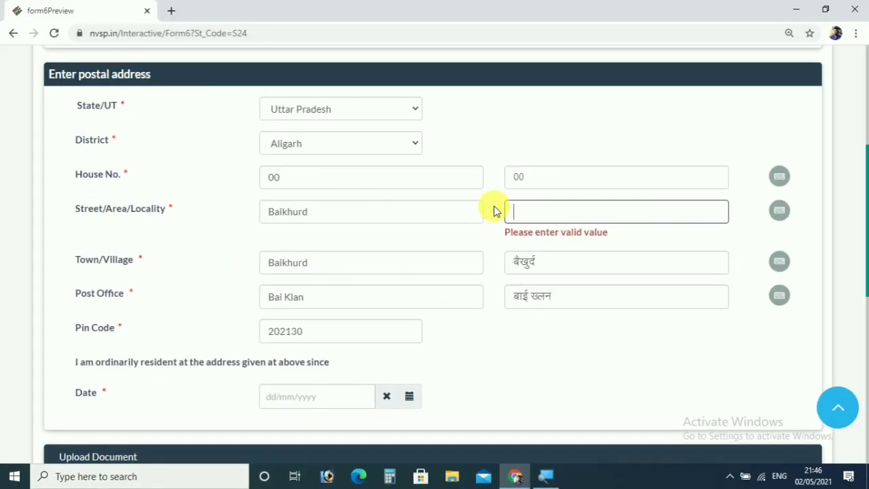
key(ctrl+t)
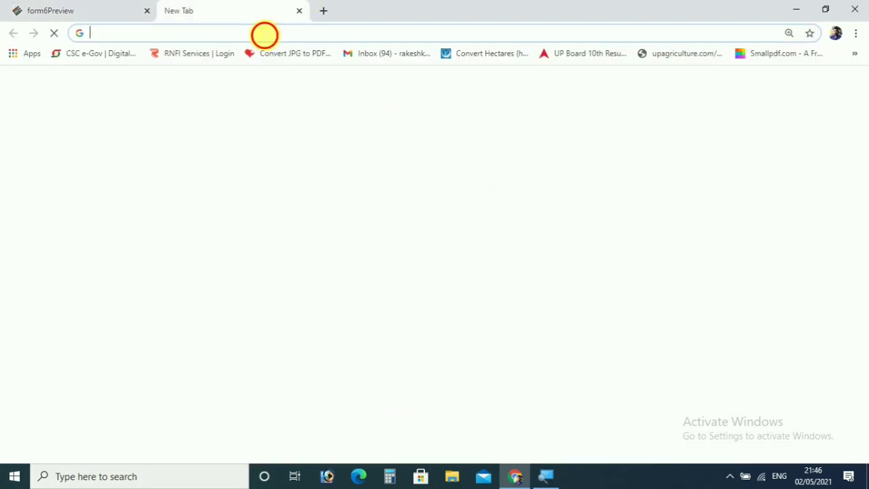
Step: Open the KrutiDev-Unicode converter page at wrd.bih.nic.in in the new tab
click(264, 33)
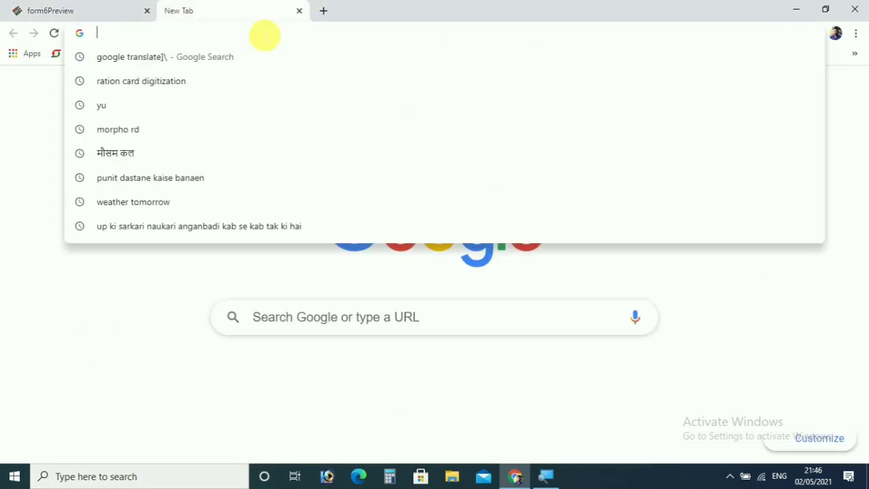
click(95, 274)
click(207, 35)
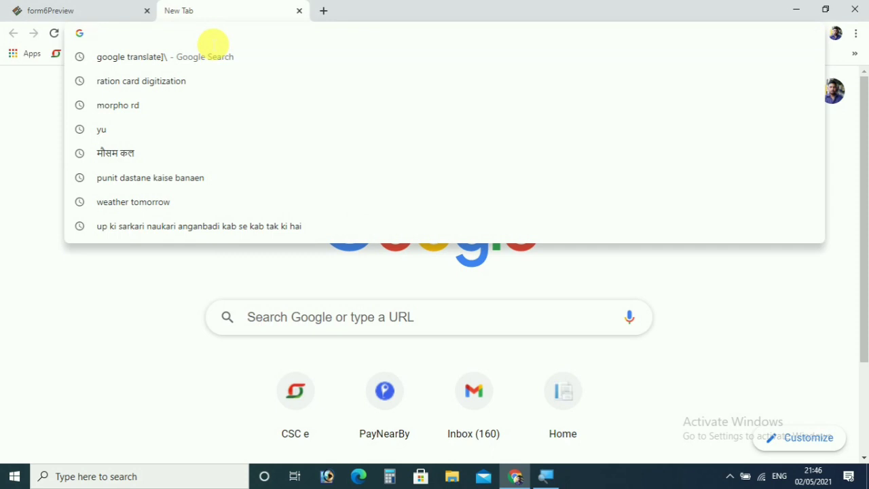
text(uni)
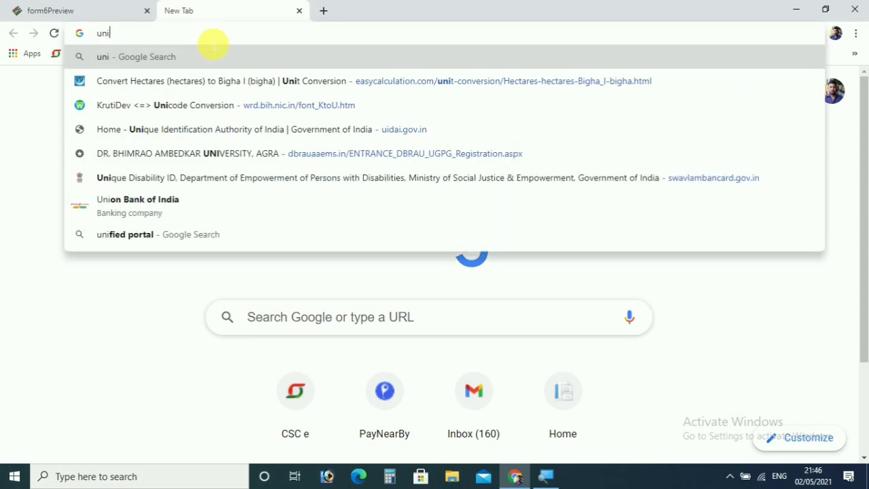
click(213, 102)
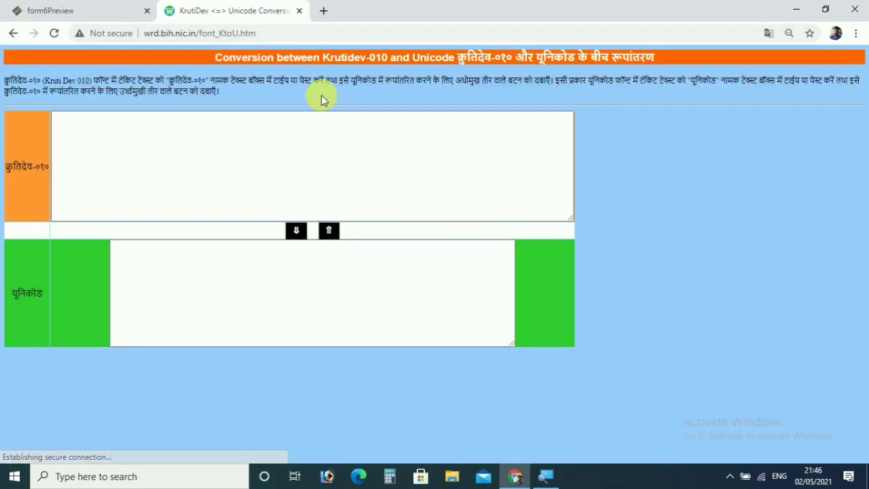
click(254, 274)
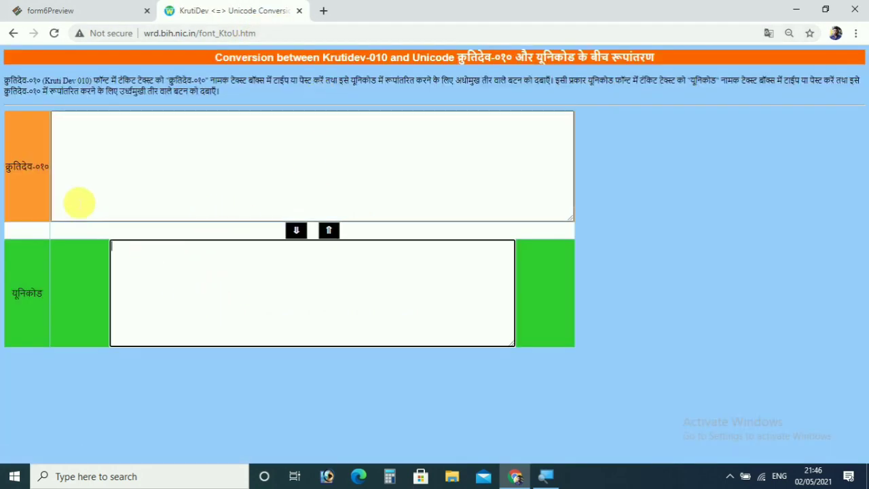
Step: Type 'baikhurd' as Hindi बाईखुर्द, copy it, and go back to the Form 6 tab
click(267, 167)
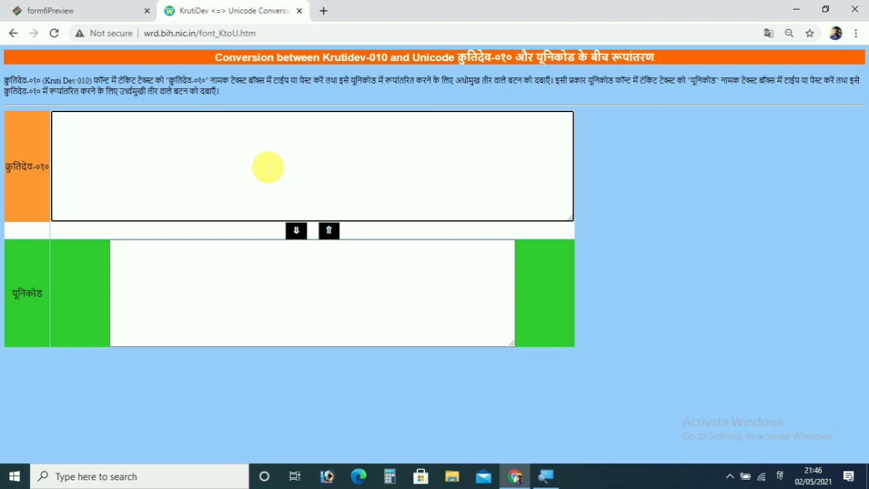
text(baikhurd)
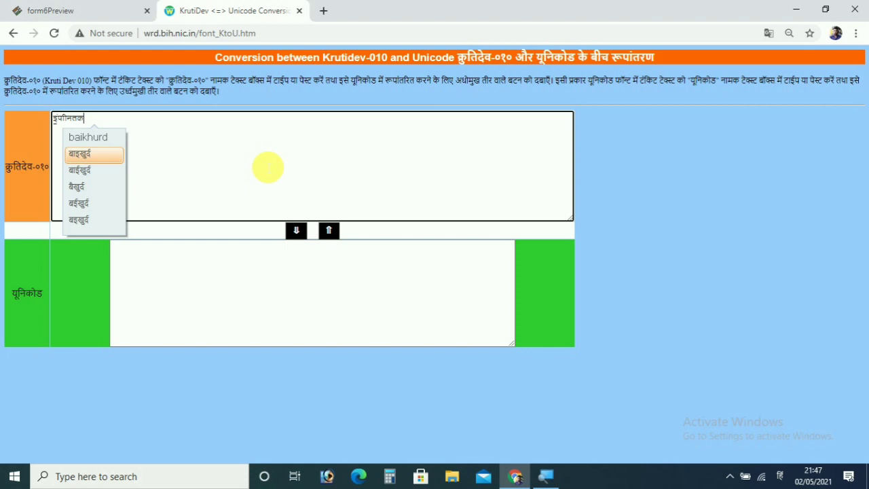
text(2)
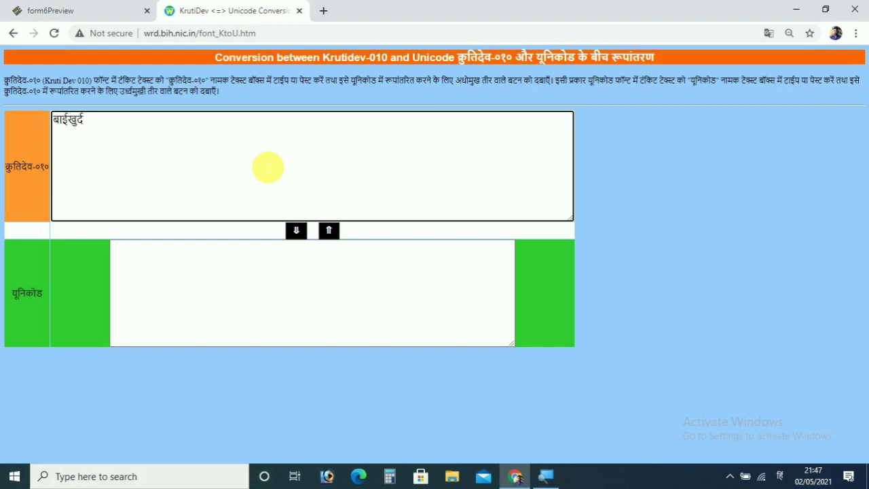
key(ctrl+a)
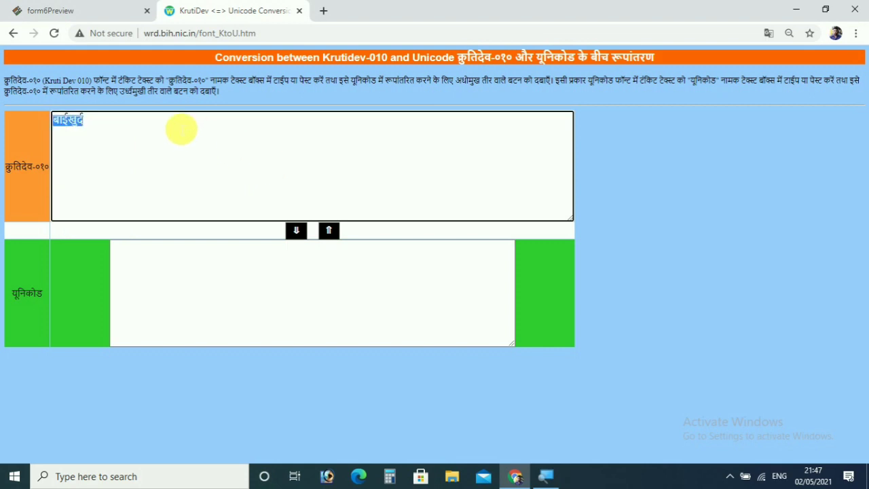
right_click(175, 124)
click(231, 171)
click(41, 10)
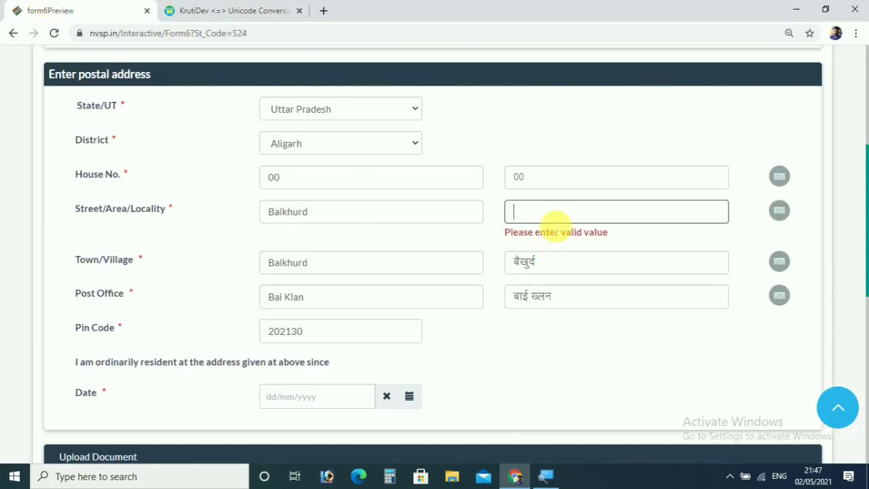
Step: Paste बाईखुर्द into the Hindi Street/Area/Locality field
right_click(555, 223)
click(574, 320)
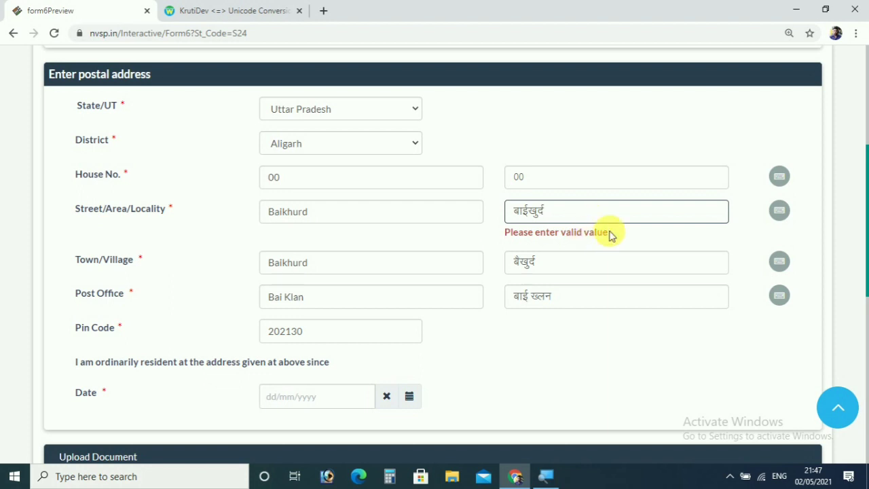
click(661, 234)
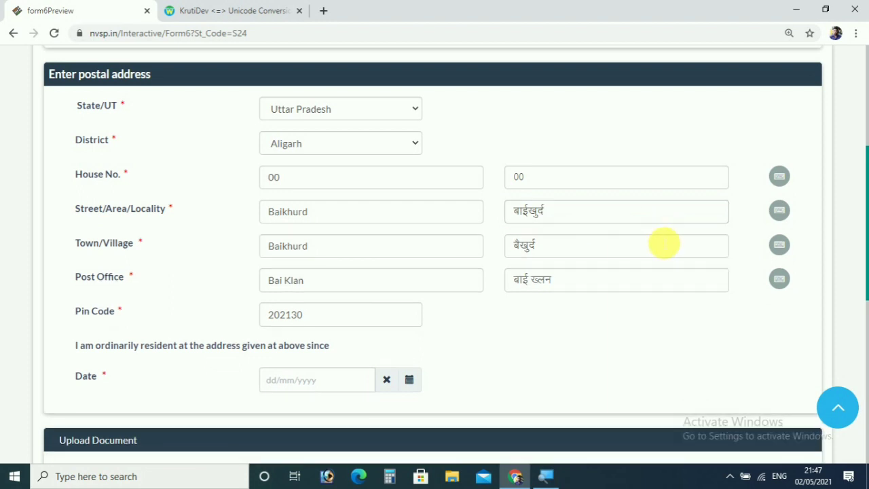
Step: Clear the Hindi Post Office entry and select the old text in the KrutiDev converter
click(613, 255)
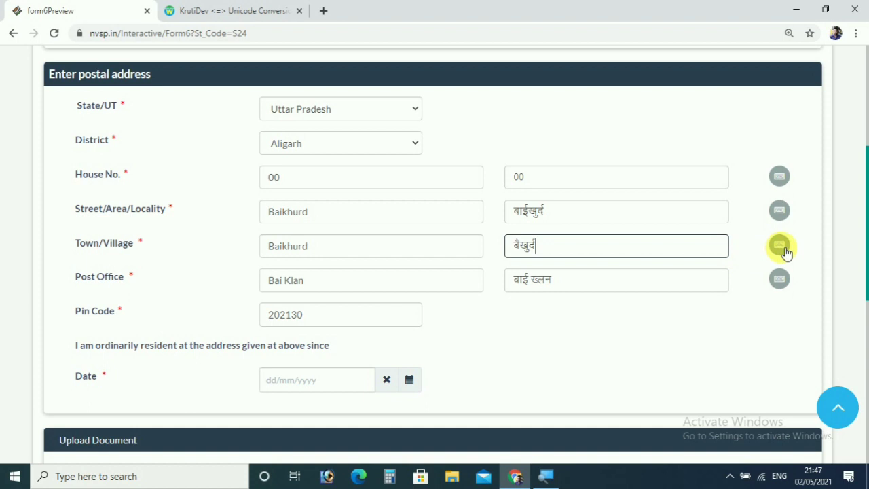
click(785, 251)
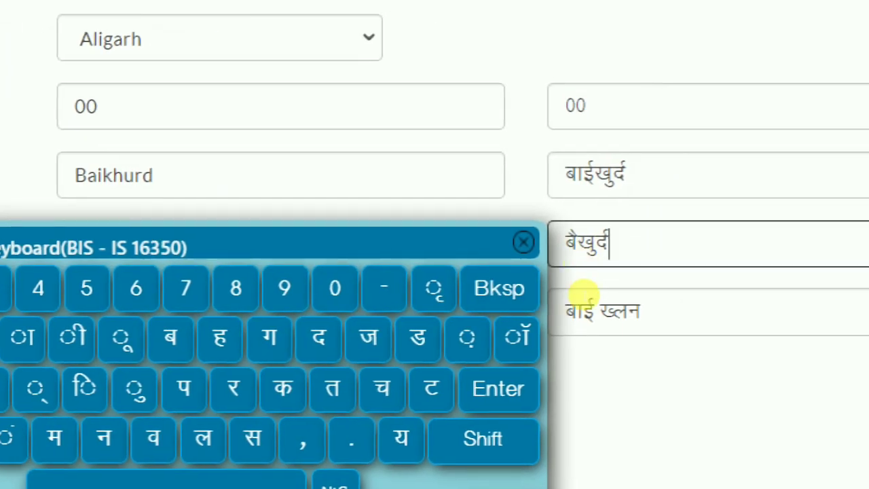
click(702, 272)
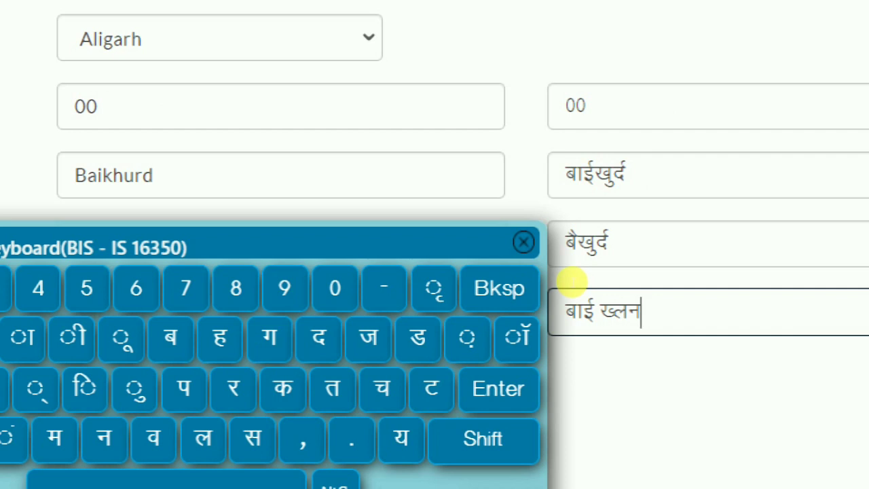
click(495, 246)
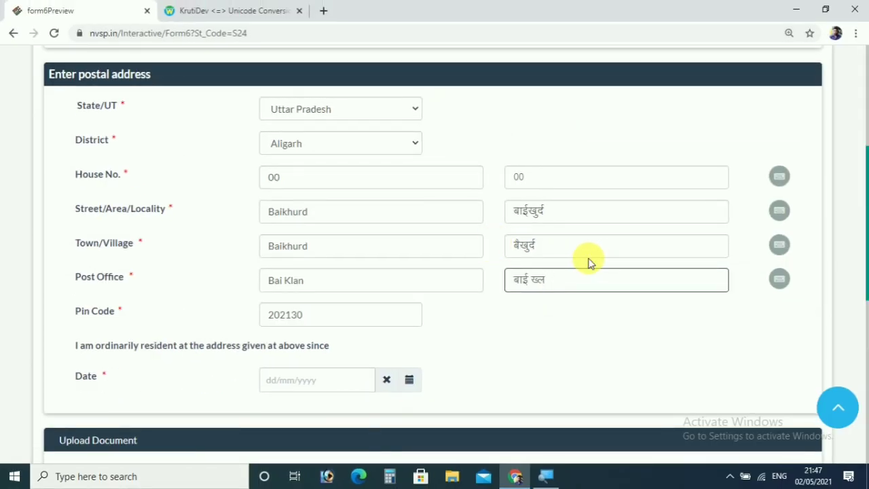
key(ctrl+a)
key(BackSpace)
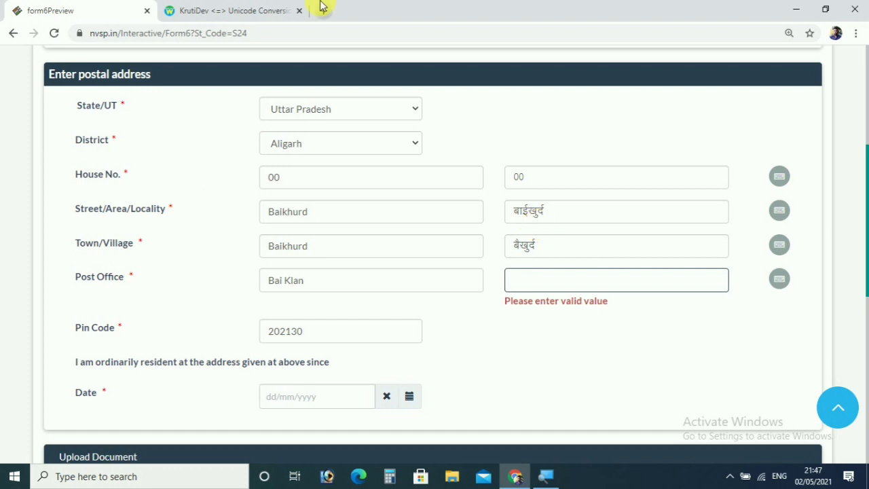
click(273, 9)
click(275, 115)
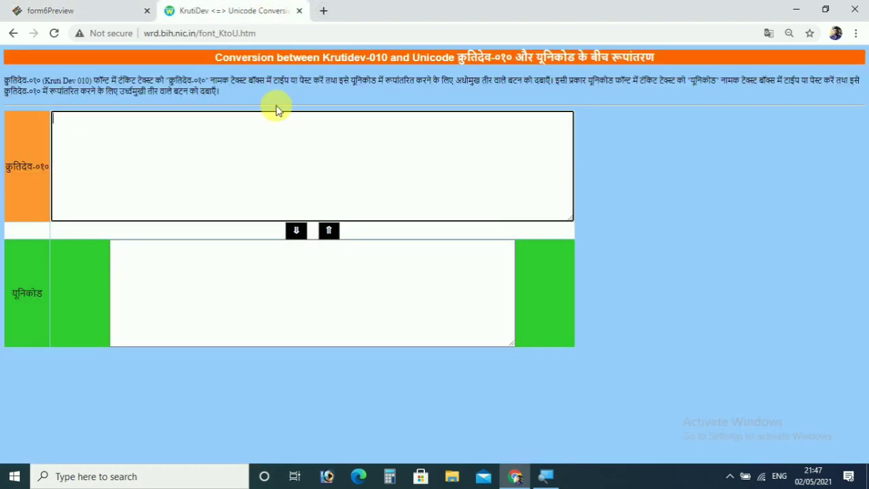
Step: In a new tab, try Hindi transliterations of 'baikhurd', 'bain' and 'bai', then return to Form 6
click(323, 12)
key(alt+shift)
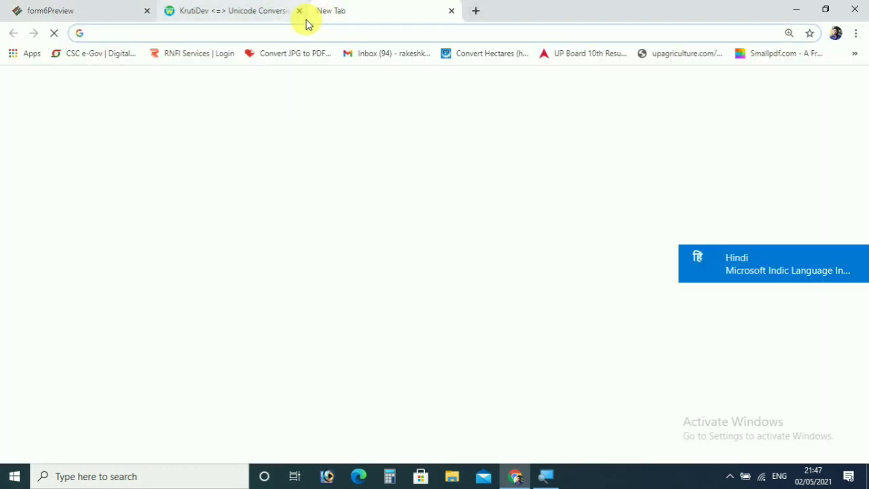
text(baikhu)
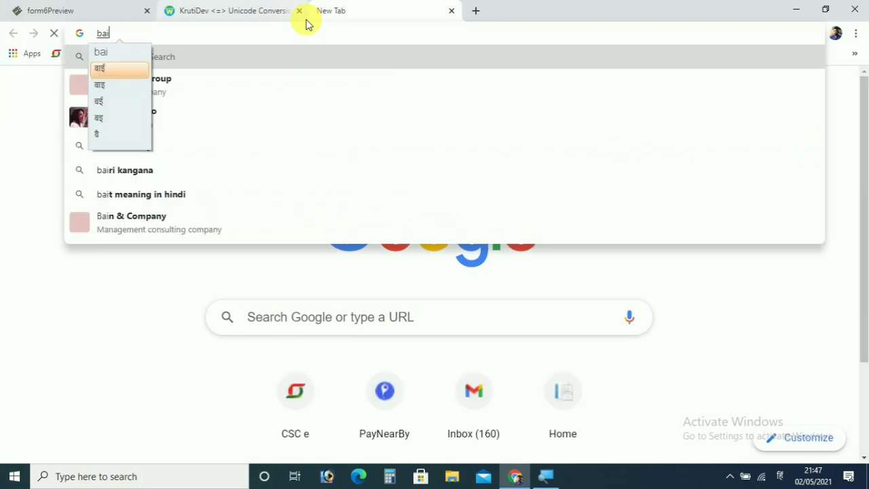
text(rd)
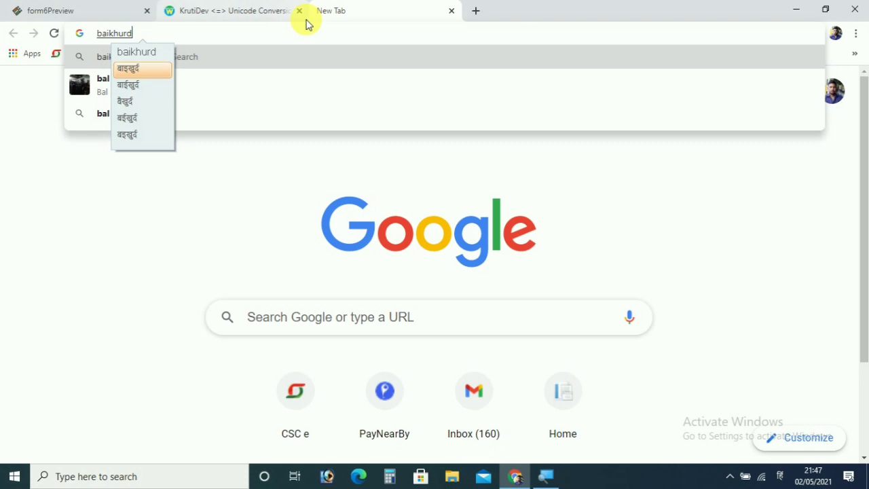
key(space)
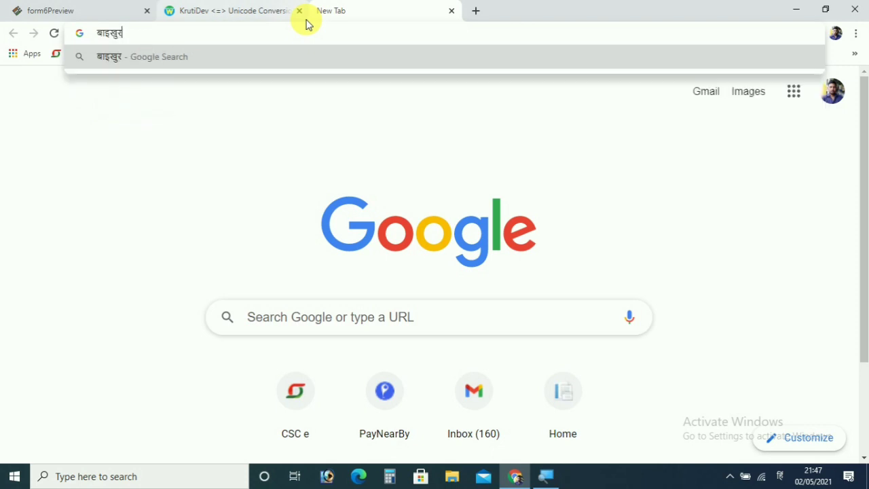
key(BackSpace)
key(BackSpace)
key(BackSpace)
text(bai)
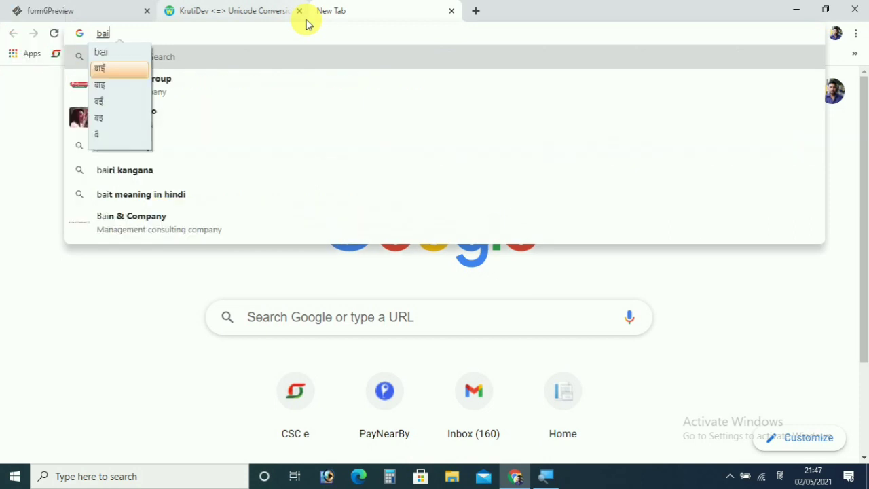
text(n)
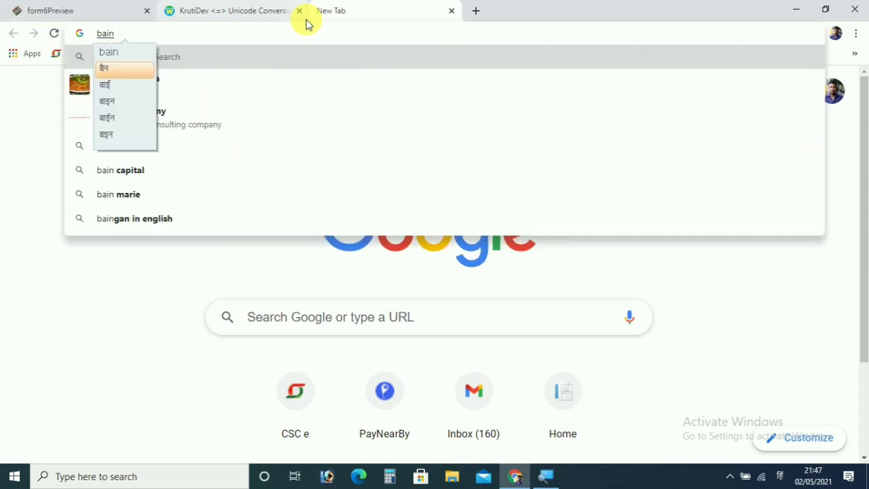
key(space)
key(BackSpace)
key(BackSpace)
key(BackSpace)
key(BackSpace)
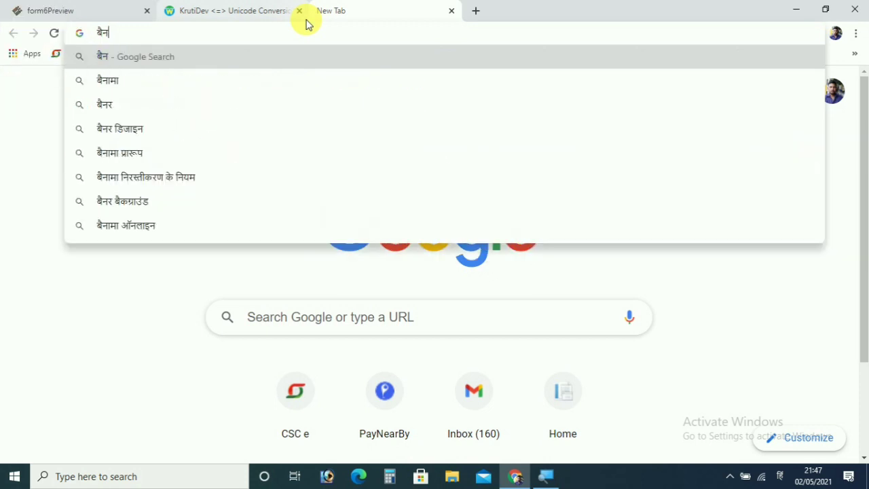
text(bai)
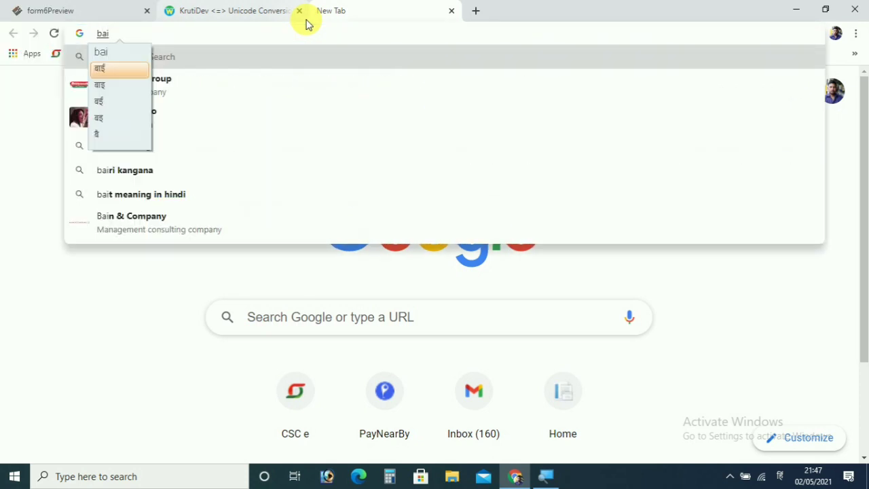
click(83, 16)
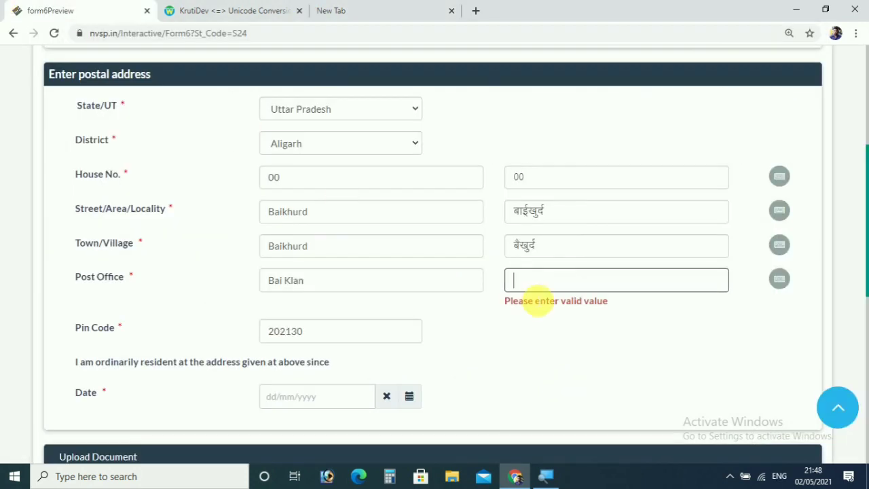
Step: Paste बाई कलाँ as the Hindi Post Office, set residence-since date 07/02/2007, and begin address-proof upload
right_click(547, 282)
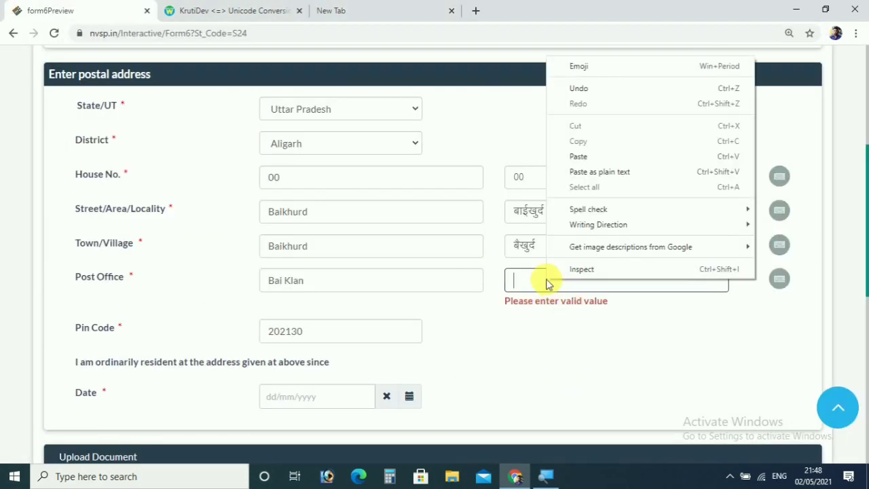
click(590, 157)
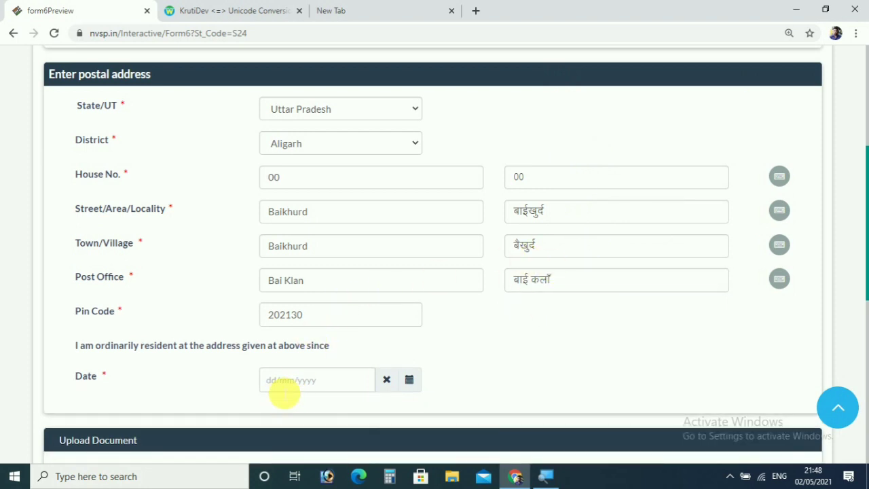
click(283, 390)
click(357, 214)
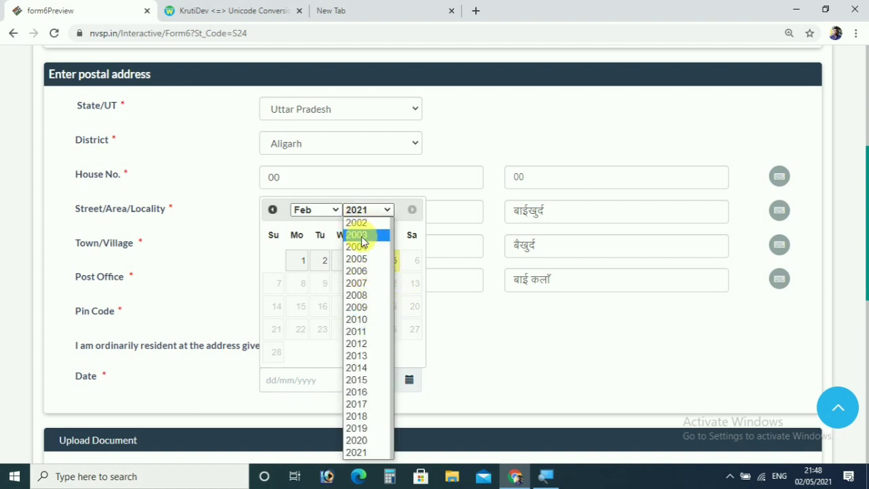
scroll(390, 248, up, 8)
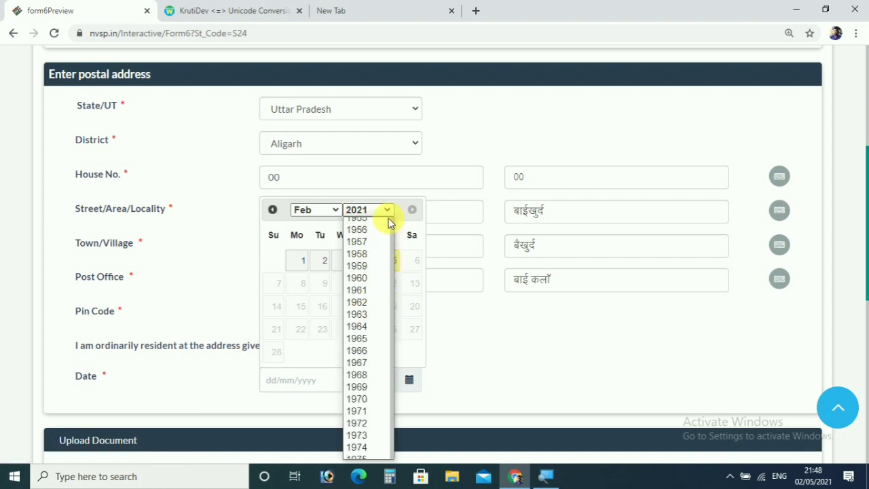
scroll(392, 239, up, 2)
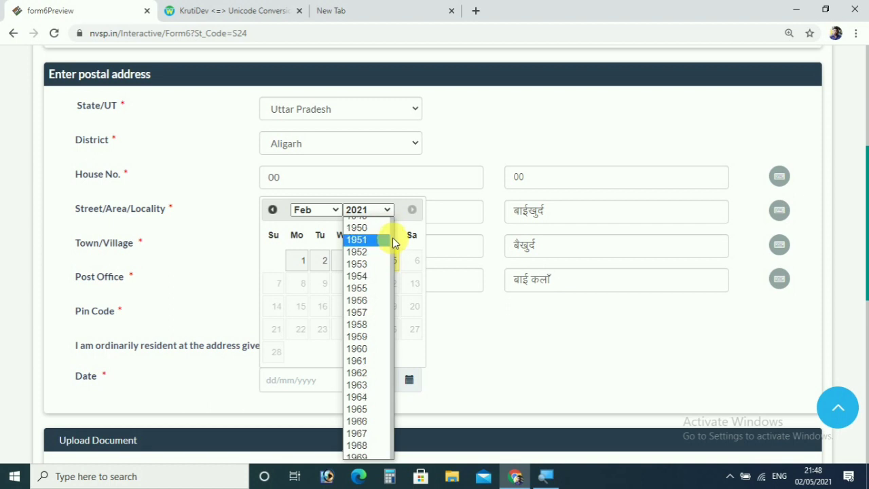
scroll(392, 243, up, 3)
scroll(392, 237, up, 8)
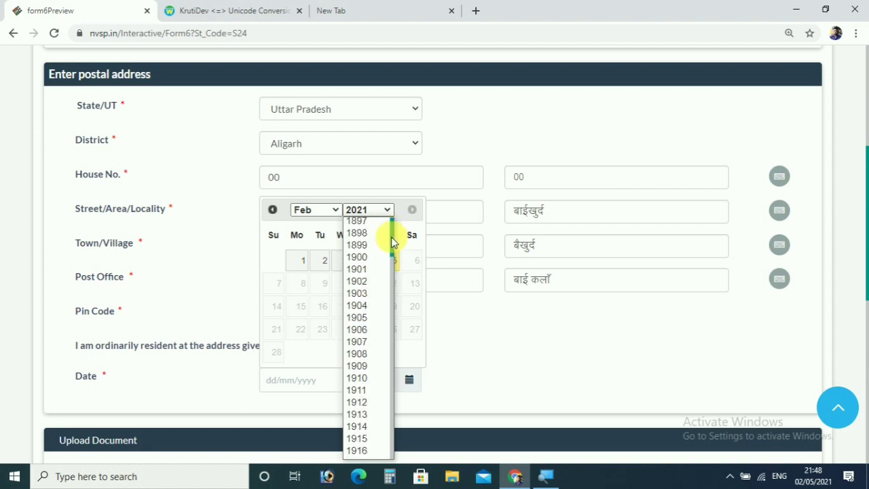
scroll(392, 237, up, 1)
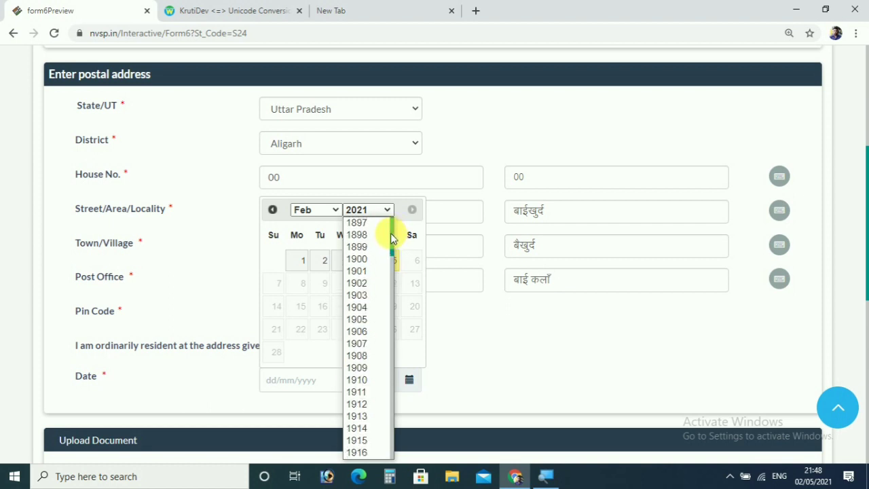
drag(392, 243, 389, 274)
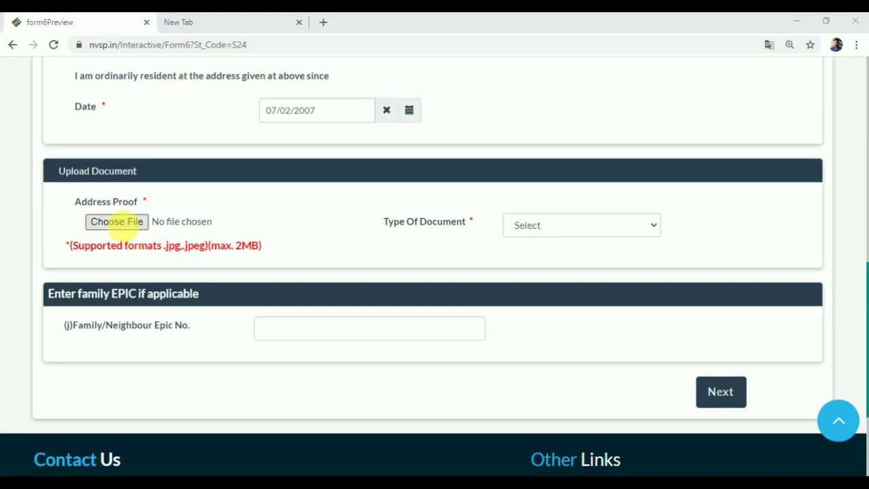
click(124, 224)
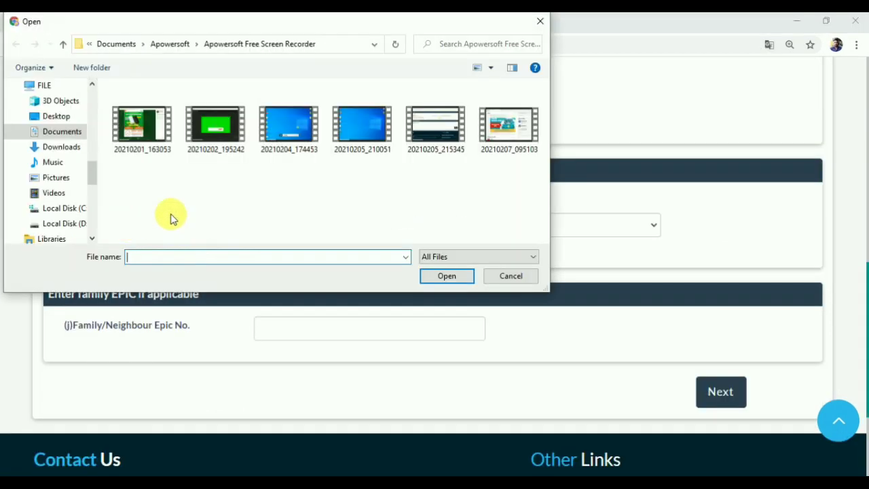
Step: Cancel the file dialog and briefly highlight the Address Proof label
click(509, 280)
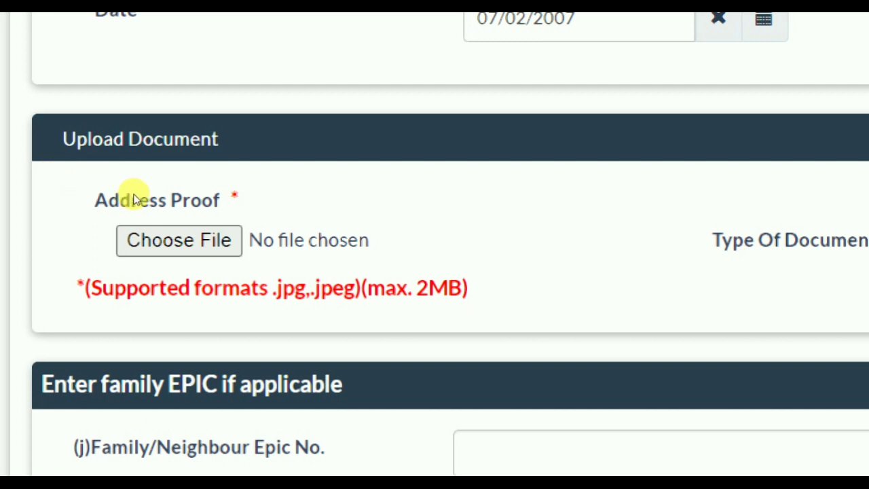
triple_click(106, 209)
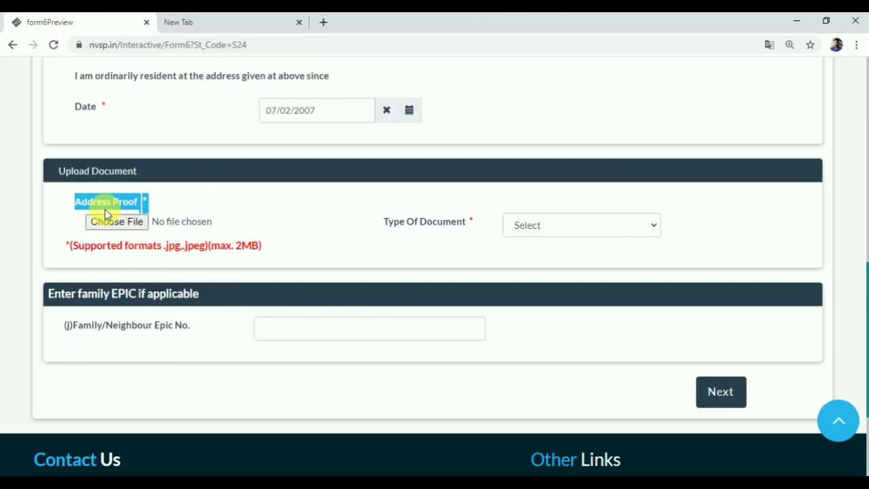
click(286, 286)
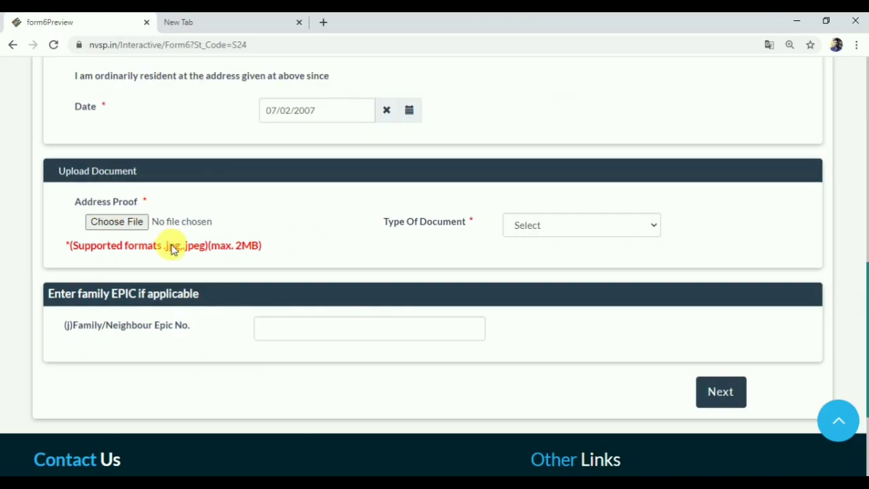
Step: Attach Check.jpg from the Desktop's New folder as the address proof
click(106, 222)
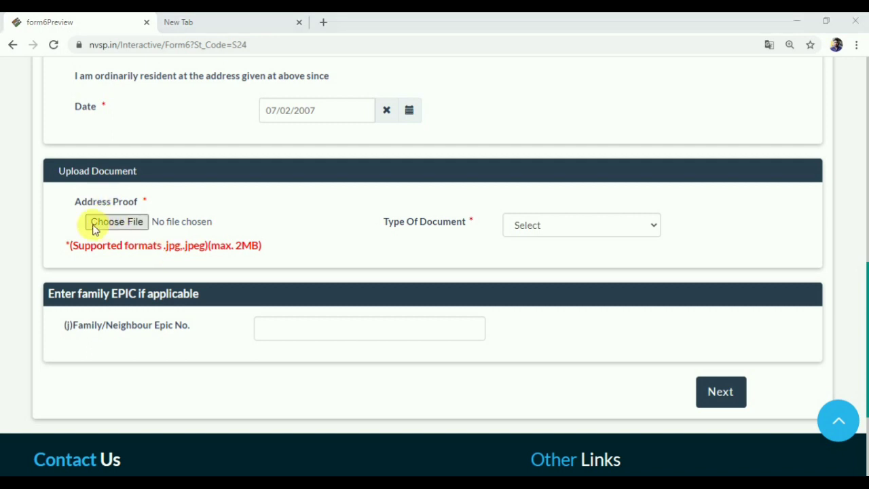
click(62, 131)
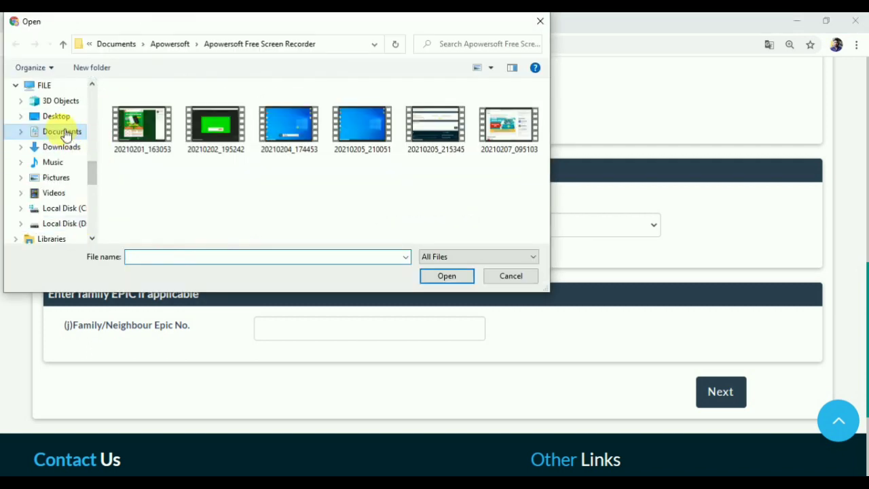
click(57, 117)
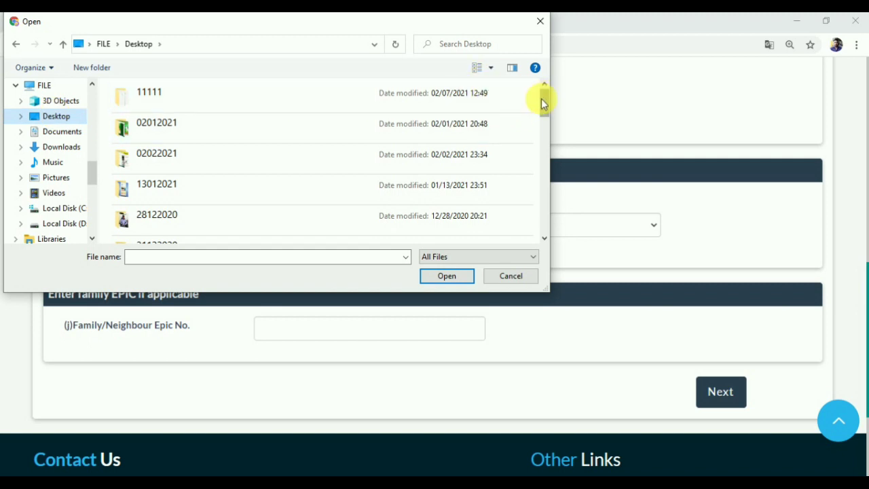
drag(544, 100, 551, 167)
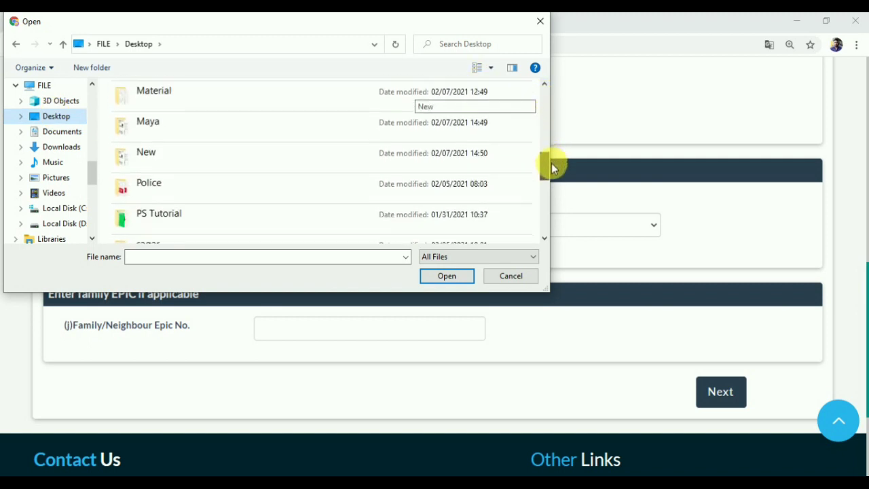
click(329, 158)
double_click(329, 158)
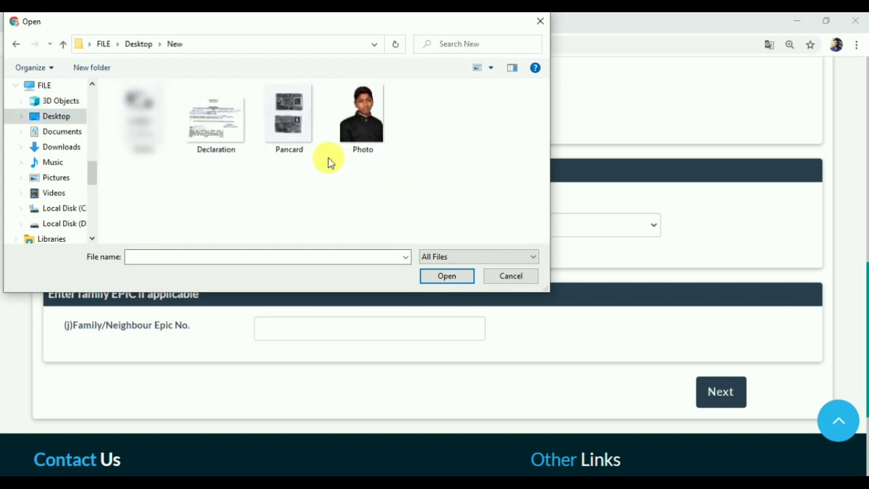
click(127, 125)
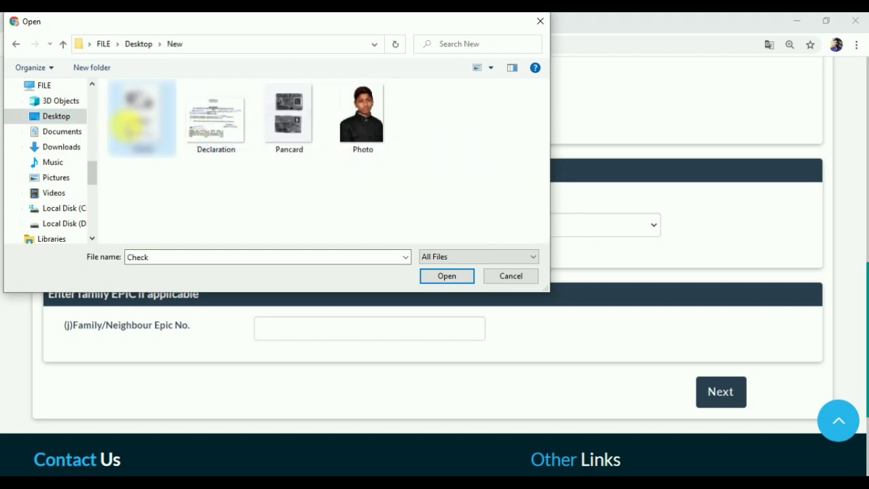
click(448, 276)
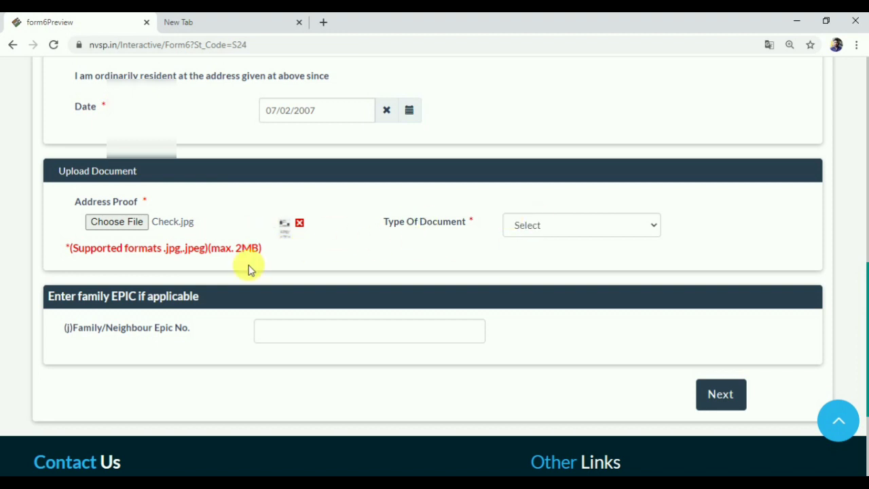
Step: Choose 'Bank /Kisan/Post Office current Pass Book' as the address proof's document type
click(543, 225)
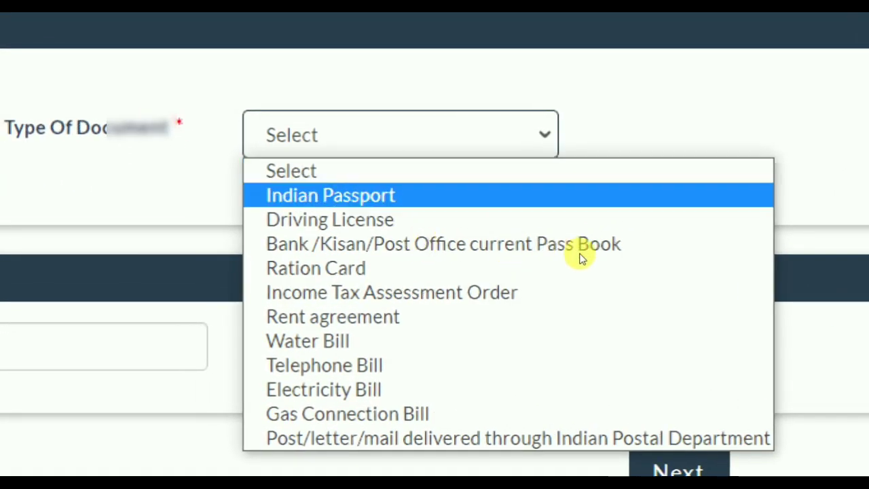
key(Down)
key(Down)
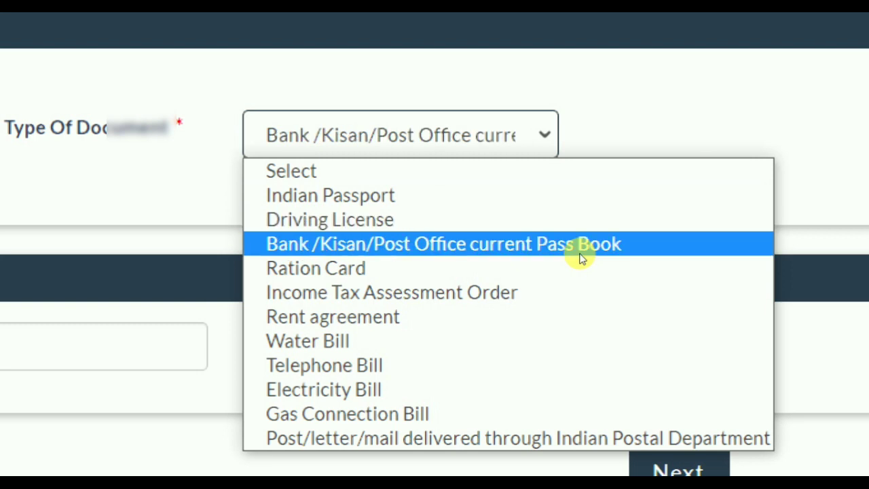
key(Down)
key(Down)
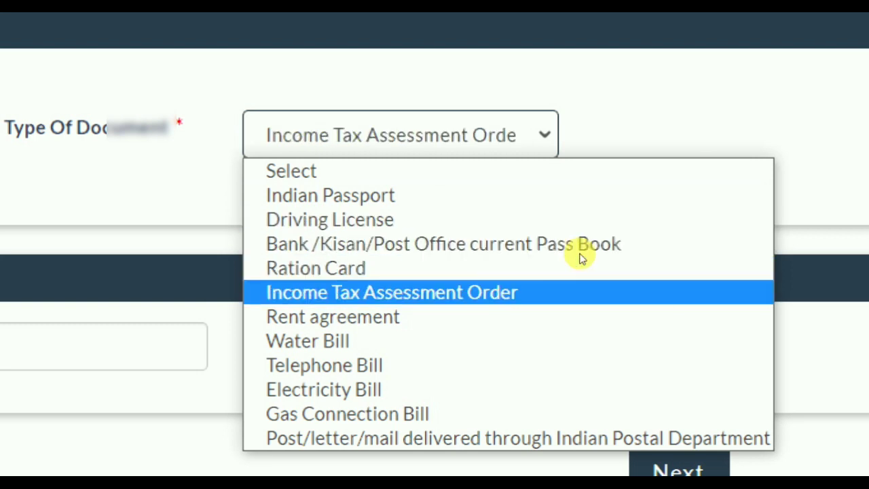
key(Down)
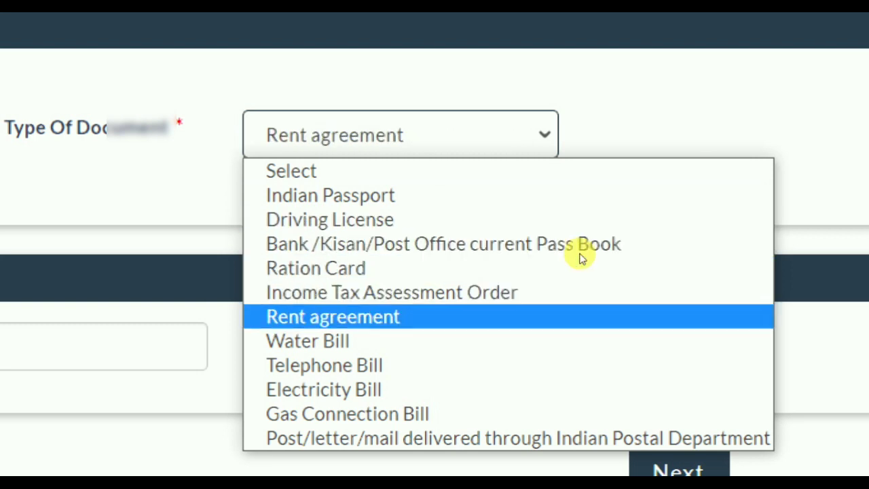
key(Down)
key(Down)
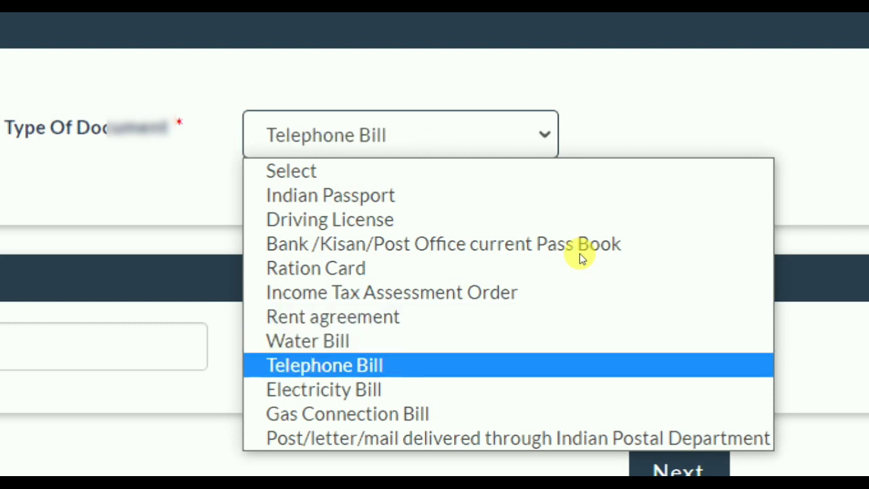
key(Down)
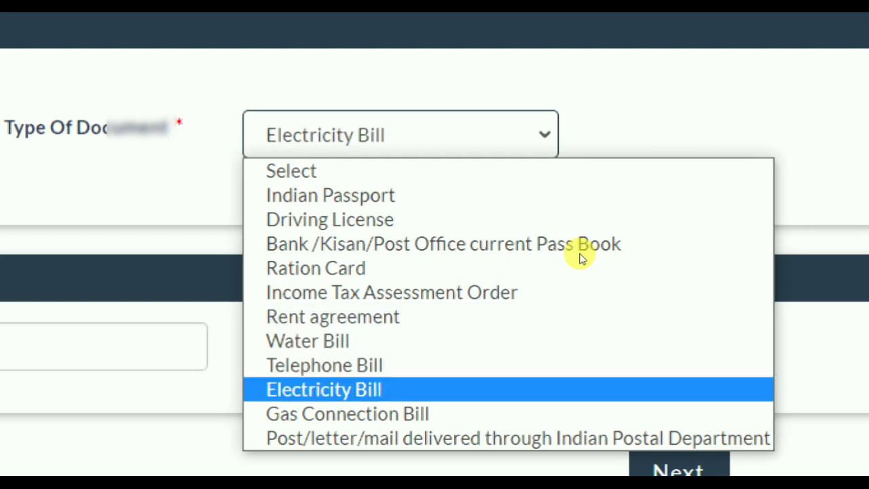
key(Down)
key(Down)
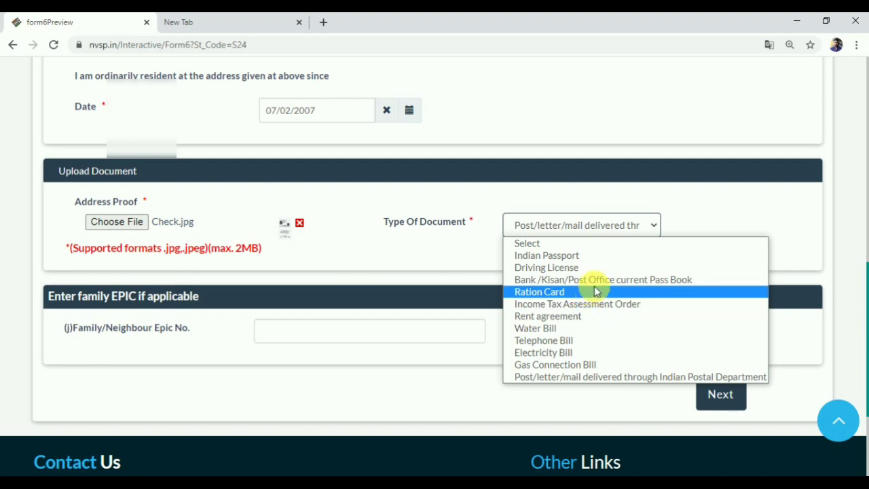
click(594, 280)
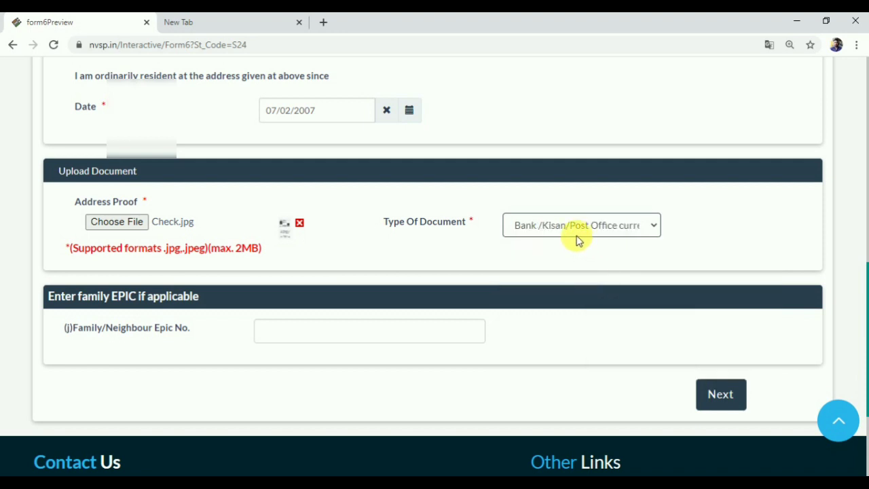
click(319, 336)
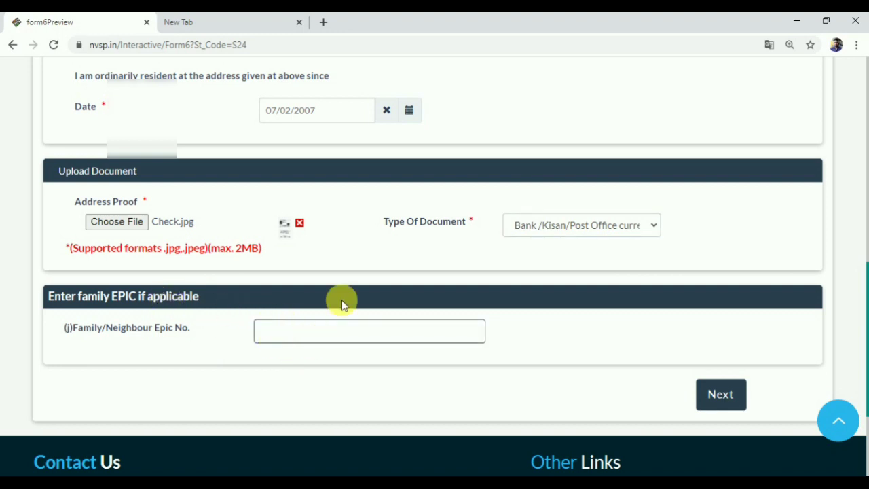
Step: Reattach Check.jpg as address proof and advance Form 6 to the Date of birth step
click(140, 224)
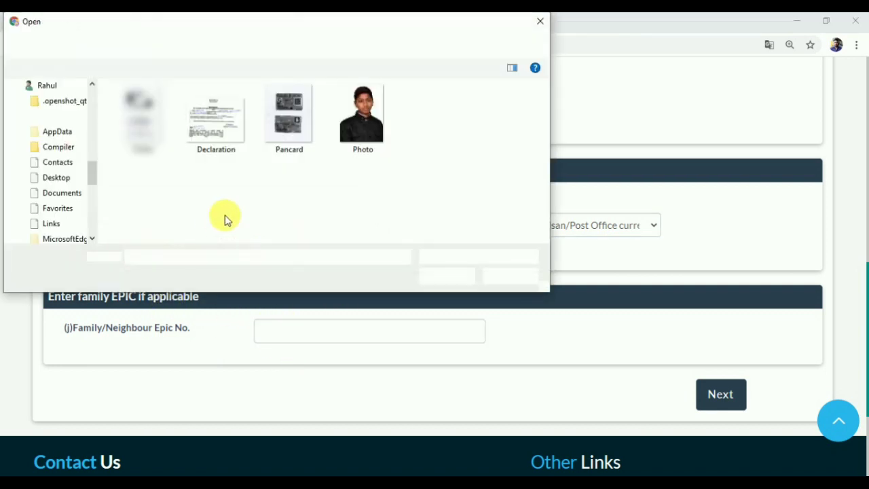
click(143, 119)
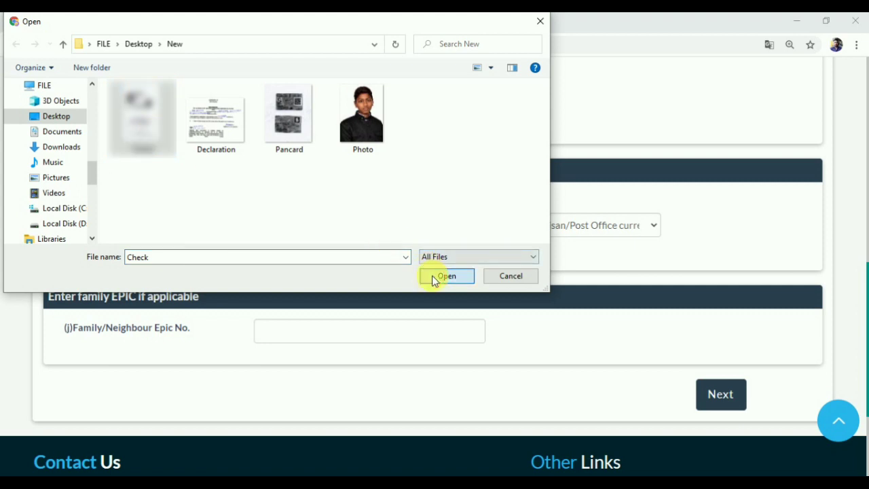
click(435, 278)
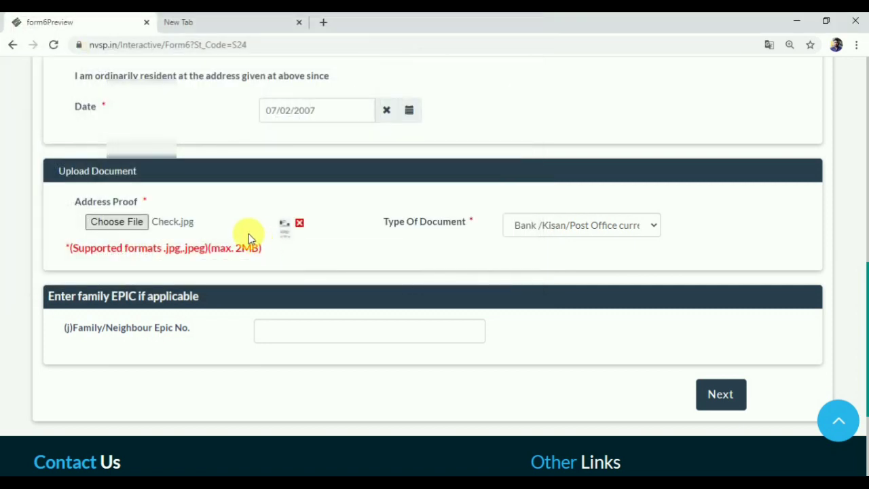
double_click(123, 297)
click(312, 332)
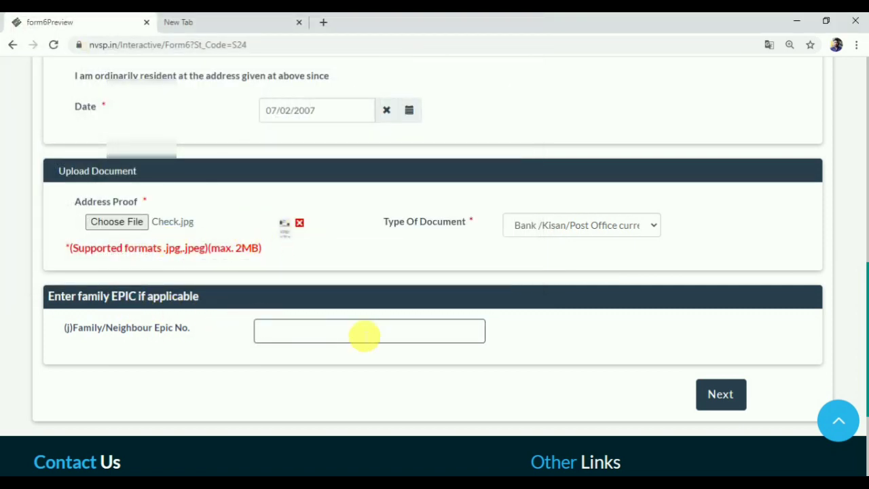
click(722, 394)
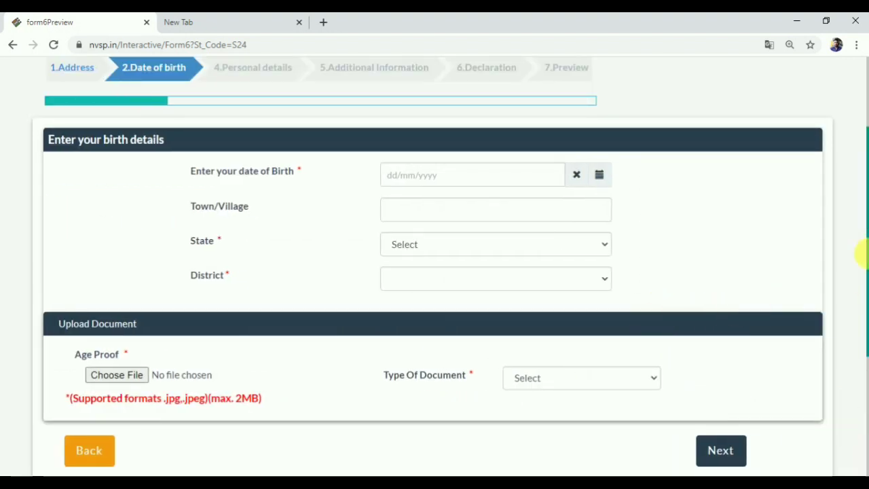
drag(861, 239, 861, 175)
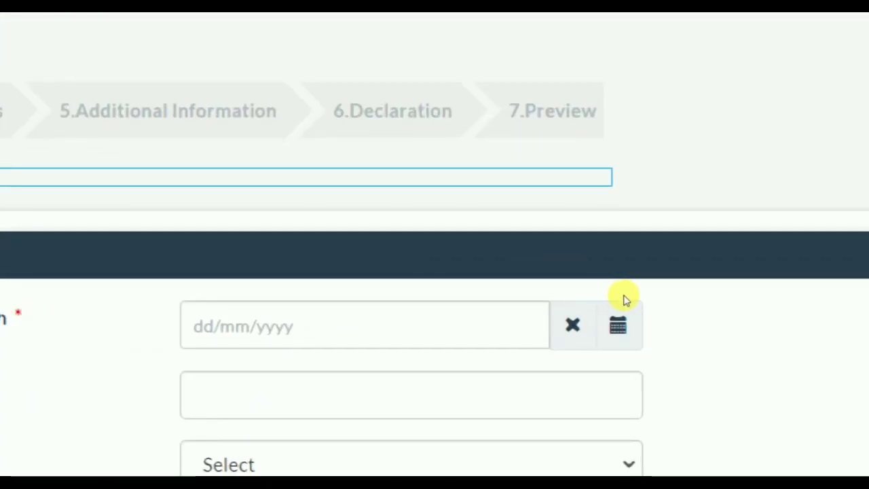
click(591, 278)
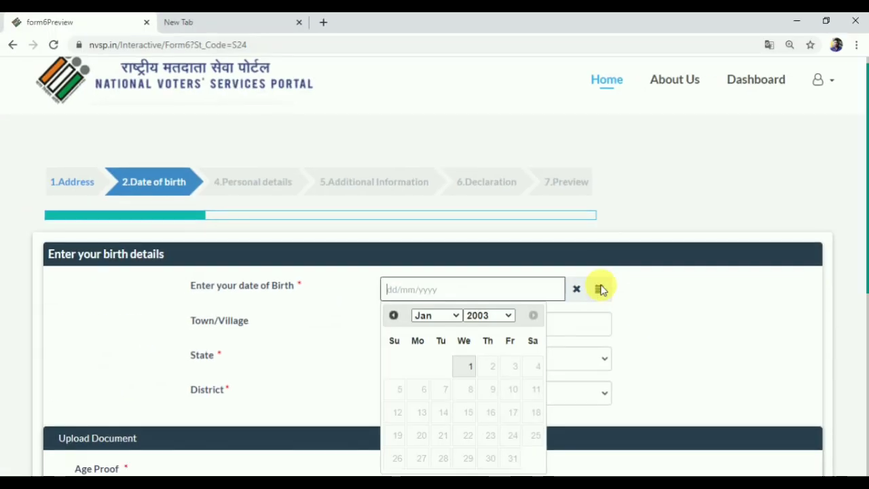
click(471, 372)
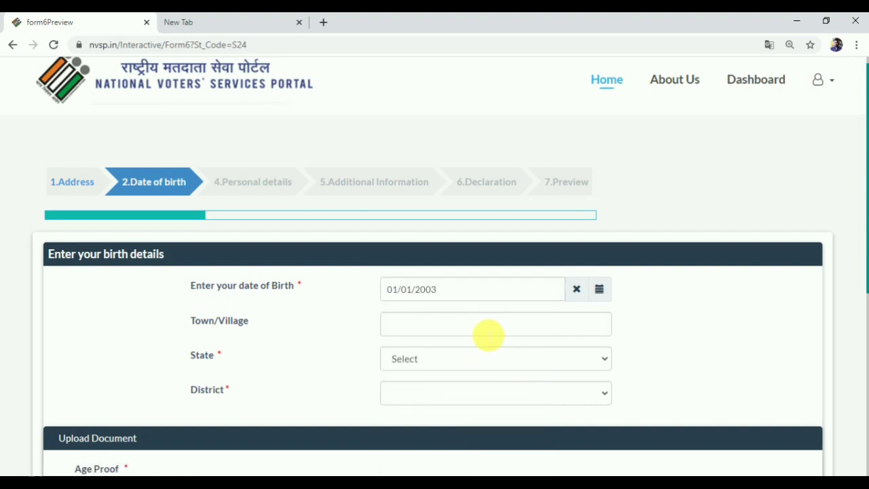
click(481, 328)
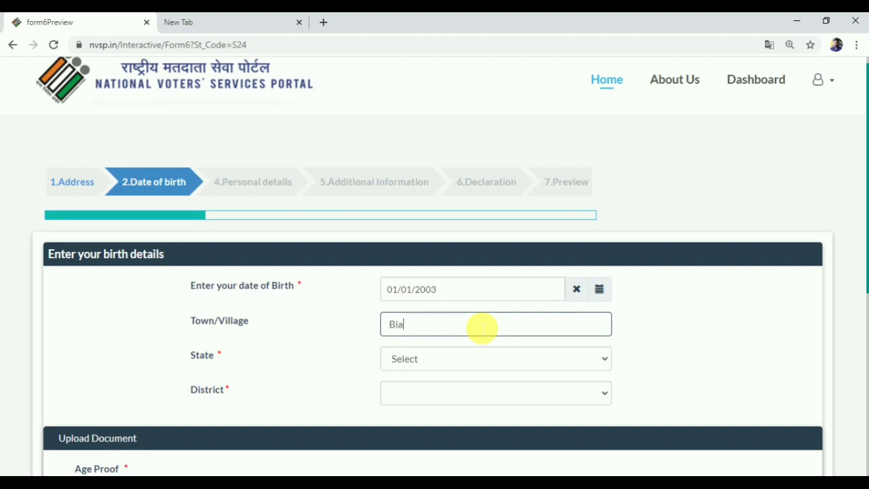
text(Baikhurd)
Step: Choose Uttar Pradesh as the birth state and Aligarh as the district
click(442, 360)
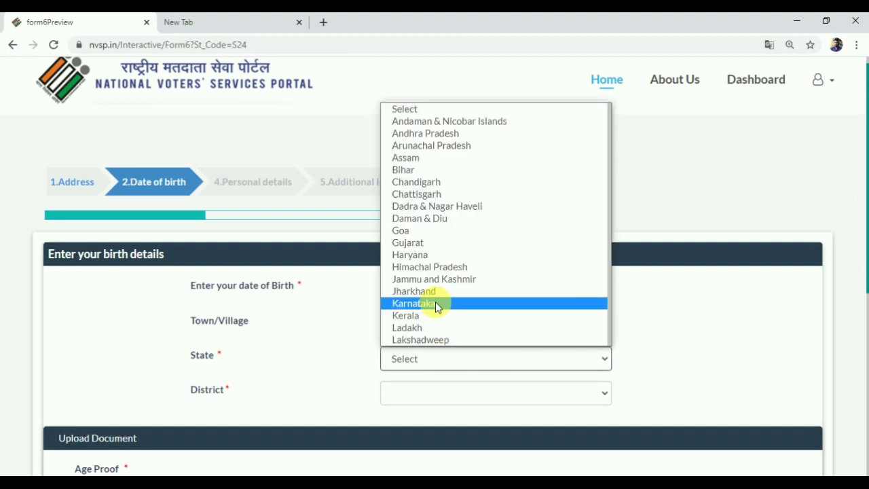
key(Down)
key(Down)
key(Down)
key(Down)
key(Down)
key(Down)
key(Down)
key(Down)
key(Down)
key(Down)
key(Down)
key(Down)
key(Down)
key(Down)
key(Down)
key(Down)
key(Down)
key(Down)
key(Down)
key(Down)
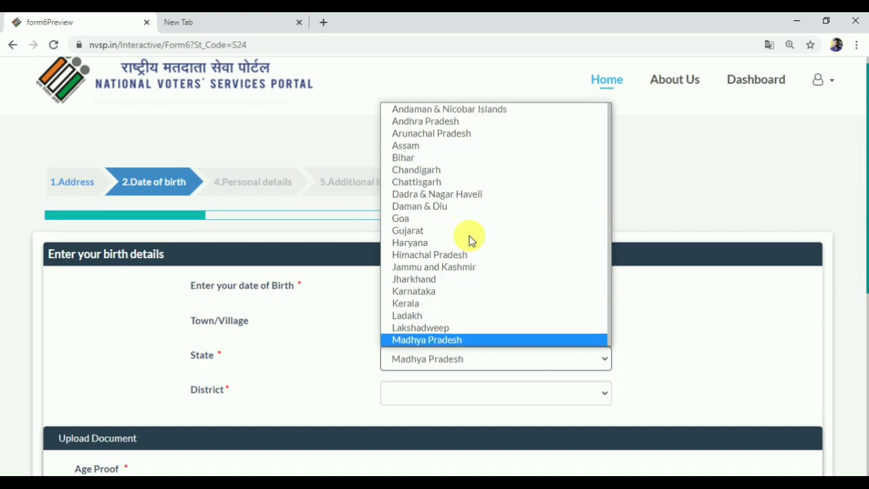
key(Down)
key(Down)
key(Down)
key(Down)
key(Up)
key(Up)
key(Up)
key(Return)
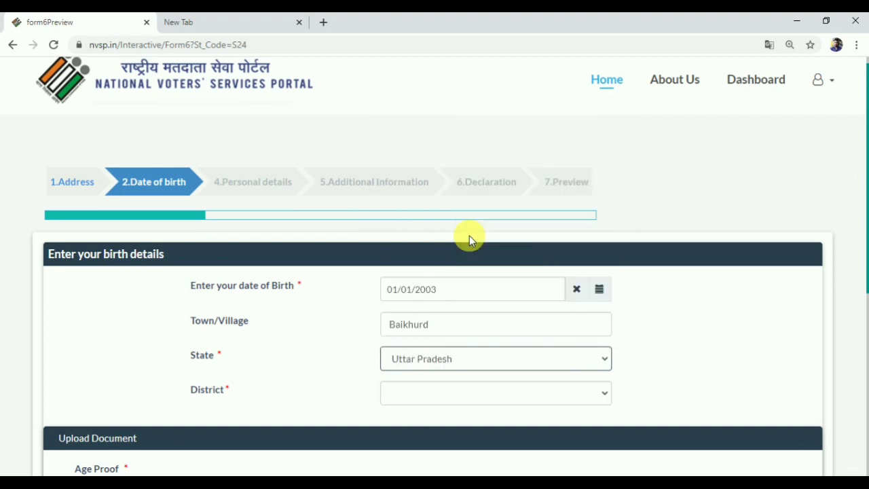
click(422, 397)
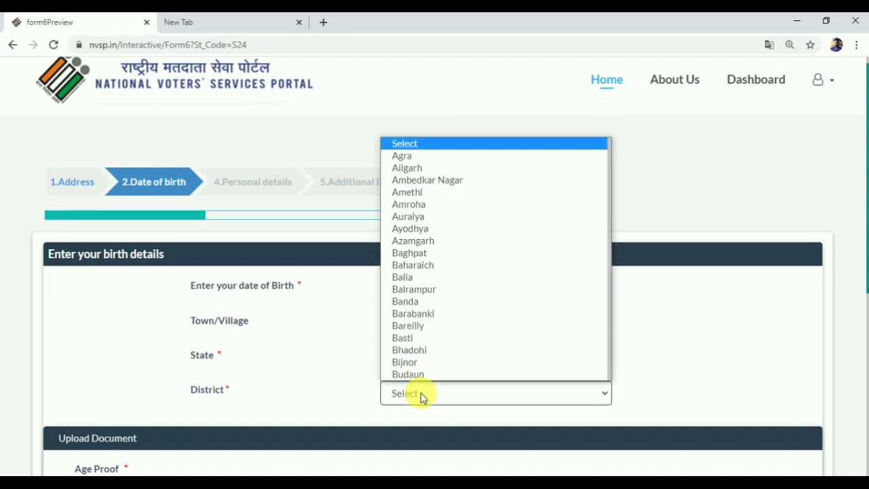
click(412, 170)
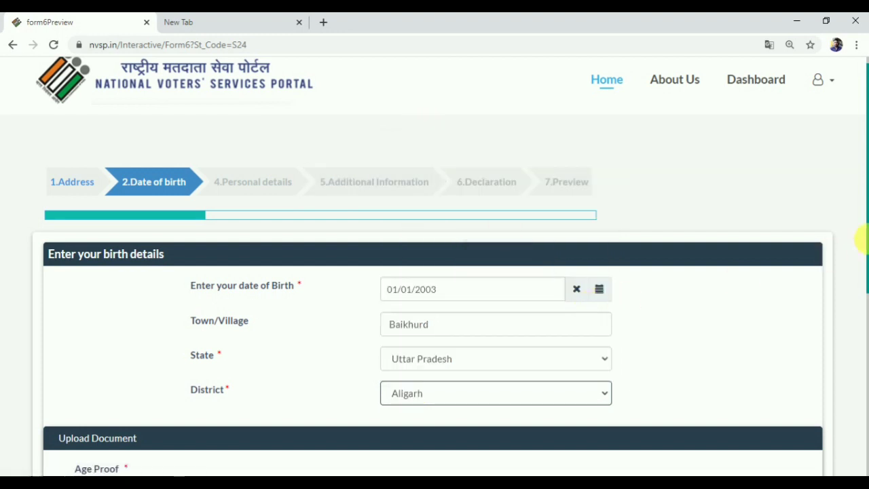
drag(860, 240, 847, 349)
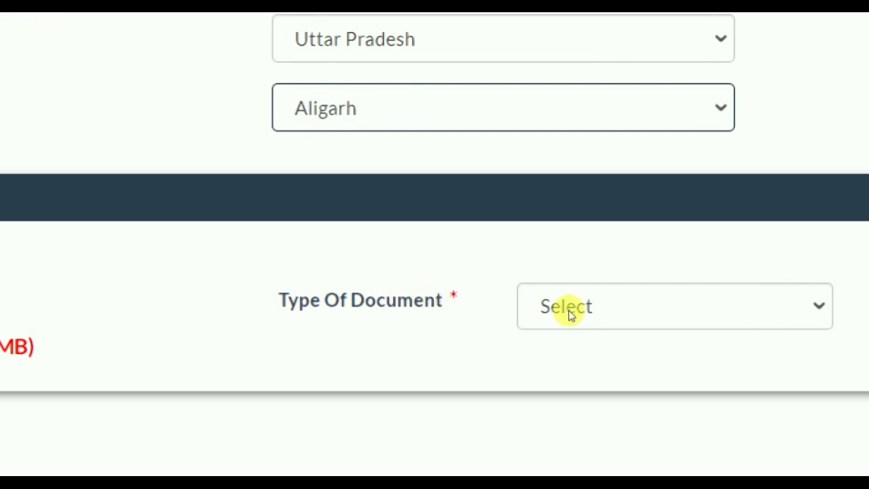
Step: Set the age proof document type to PAN Card
click(529, 309)
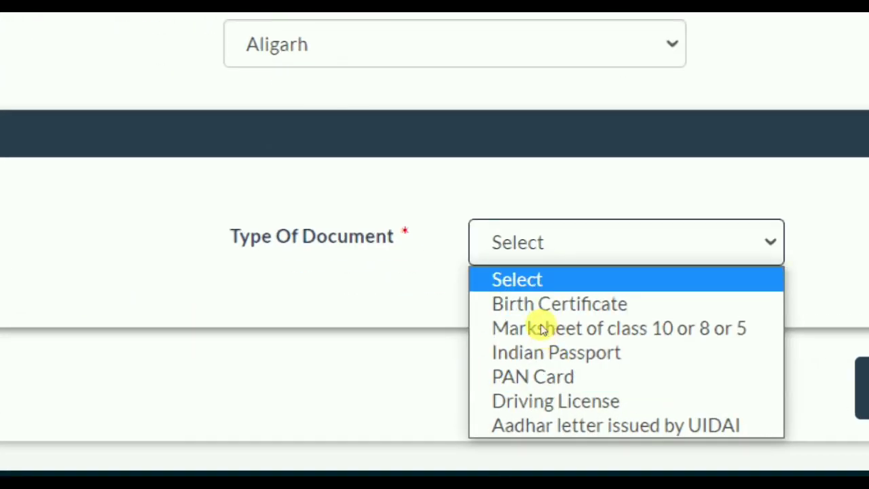
click(546, 332)
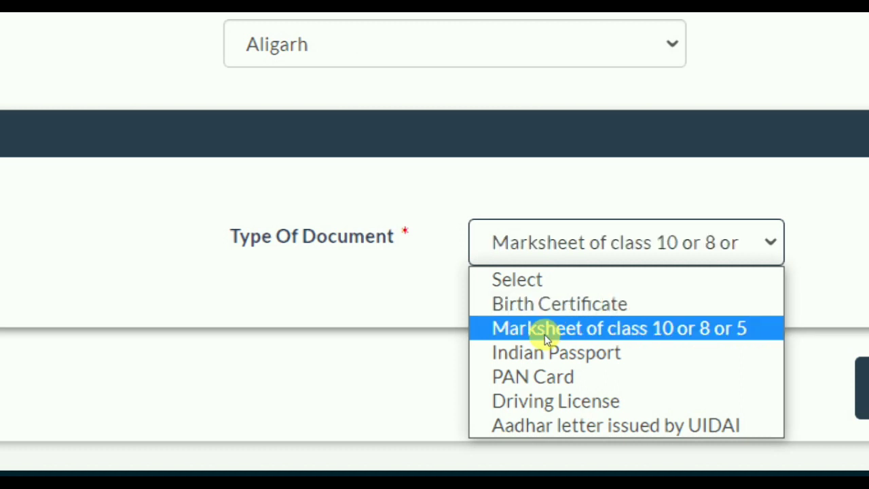
key(Down)
key(Up)
key(Down)
key(Down)
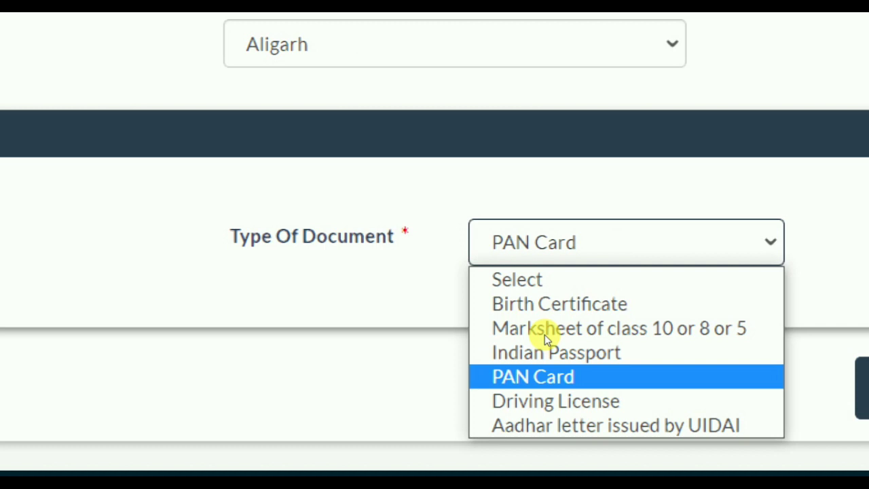
key(Down)
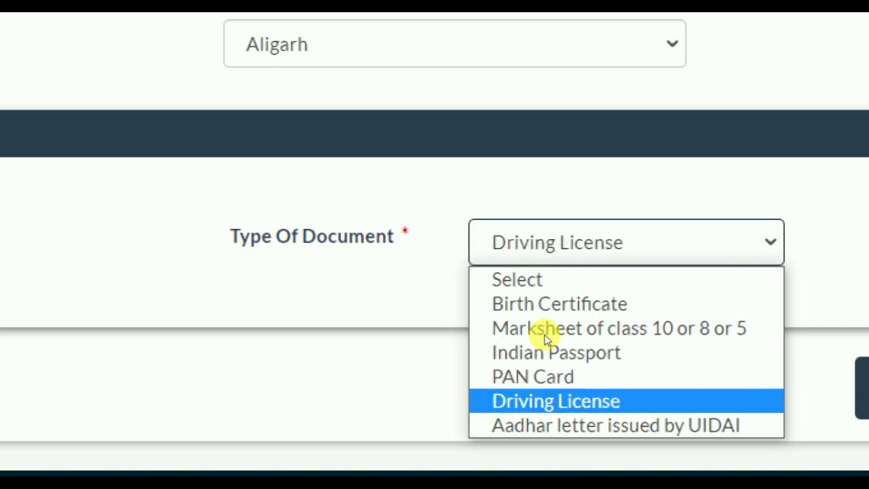
key(Down)
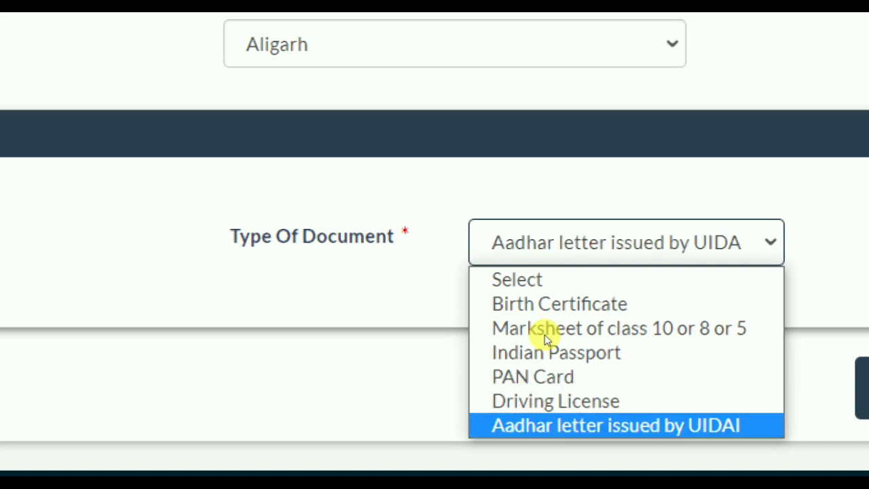
key(Up)
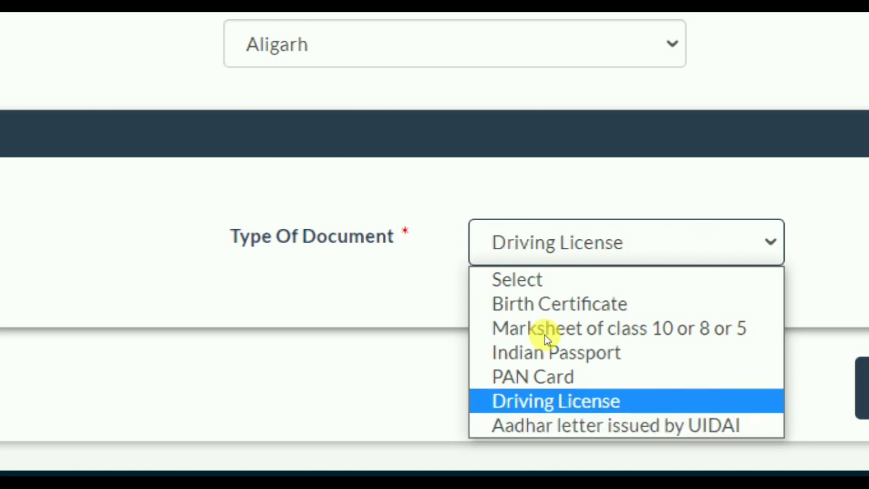
key(Up)
key(Return)
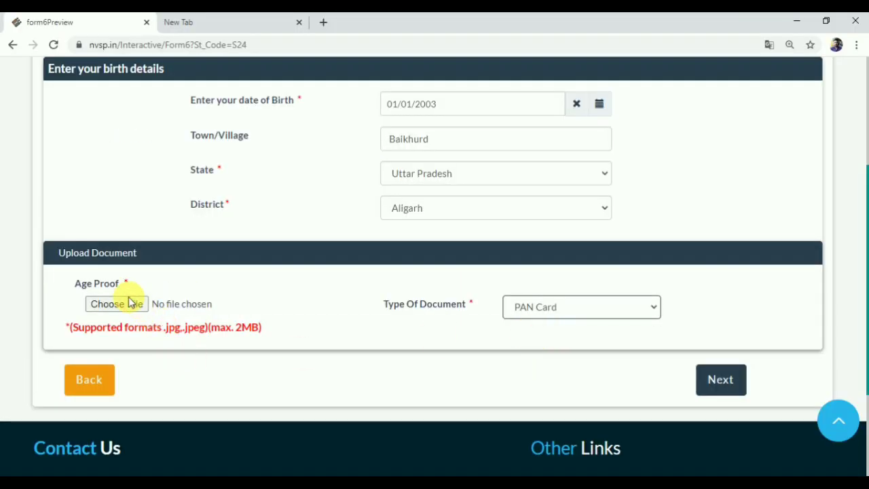
Step: Attach Pancard.jpg as the age proof and continue to Personal details
click(0, 238)
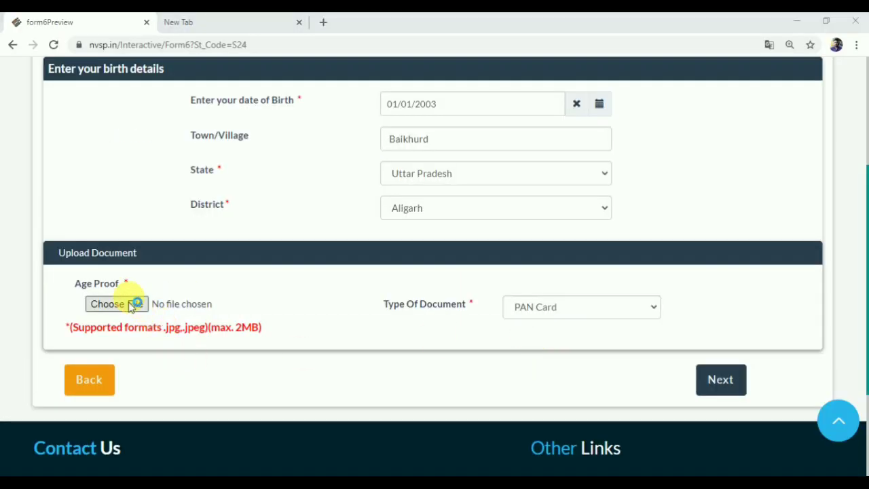
click(285, 114)
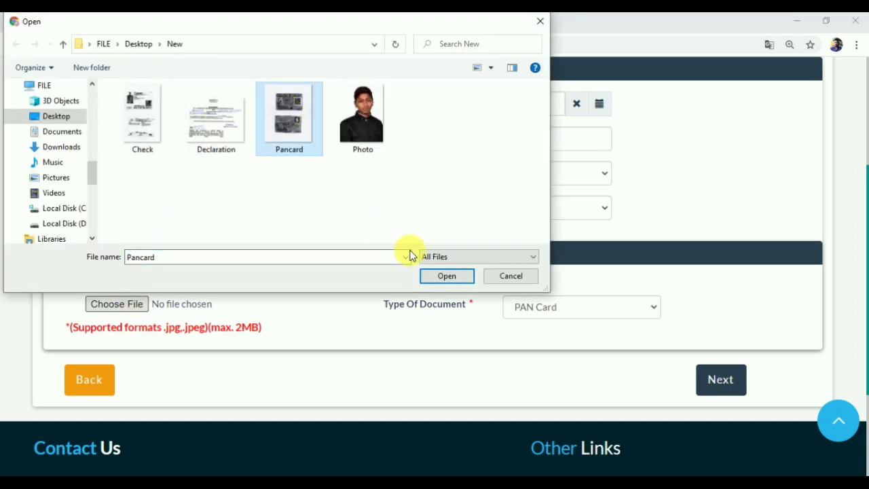
click(443, 278)
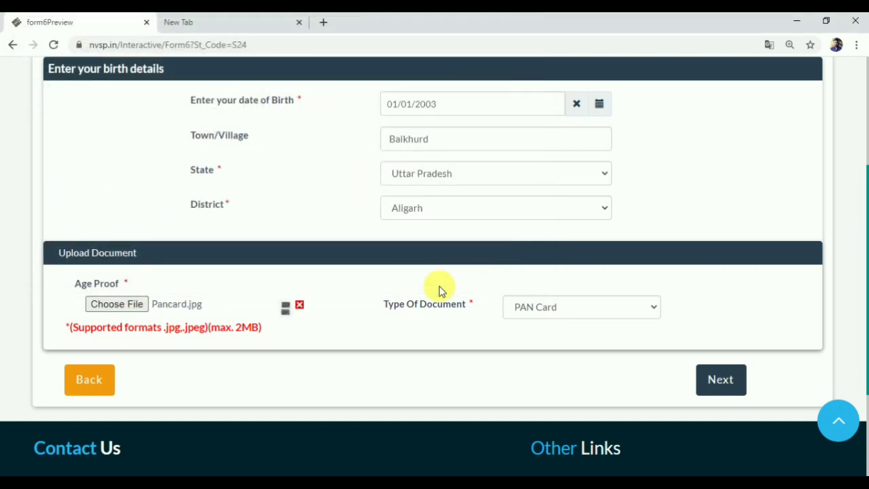
click(716, 380)
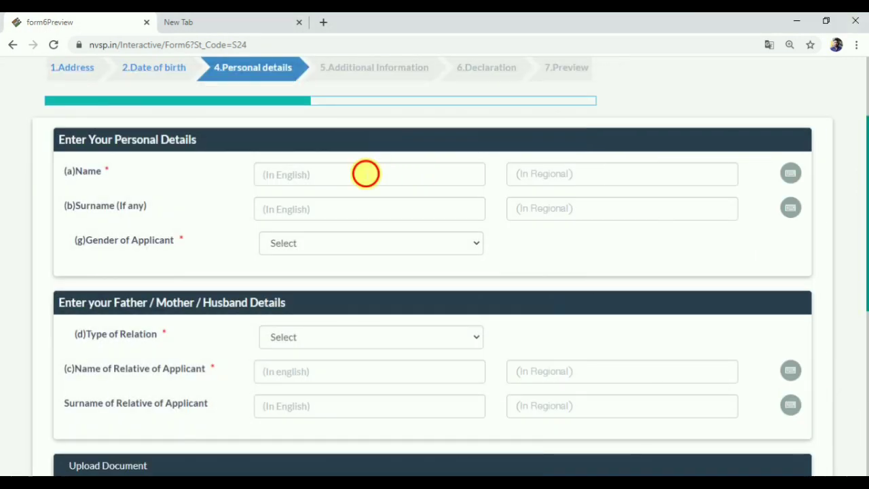
Step: Enter the applicant's first name and surname in English
click(366, 174)
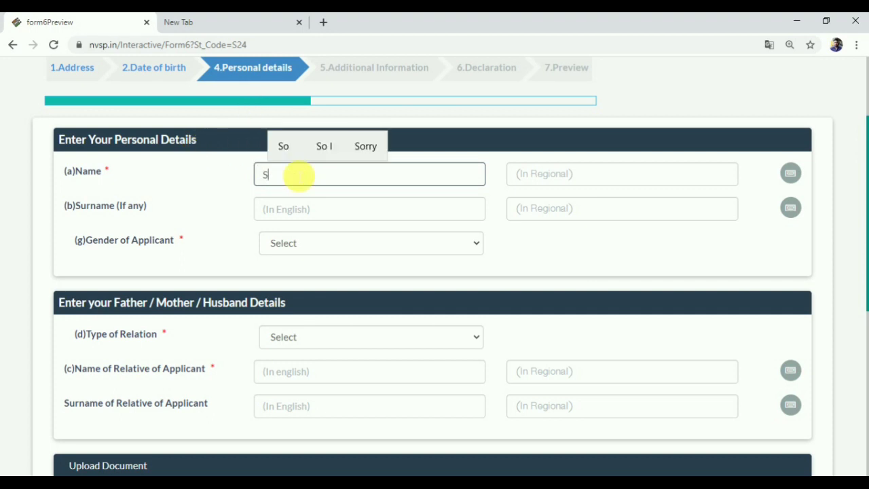
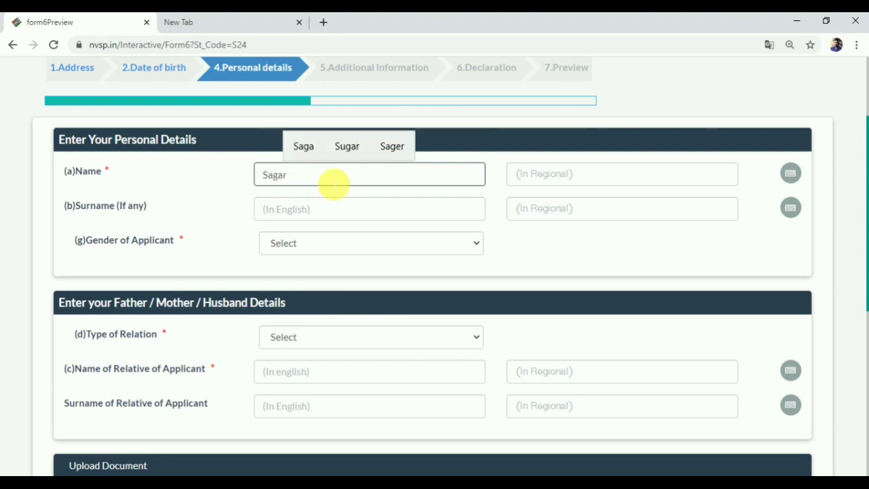
click(397, 216)
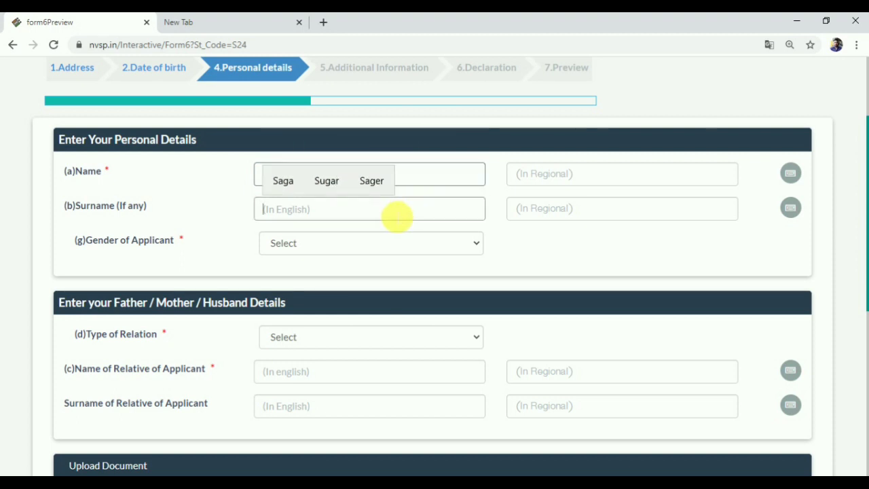
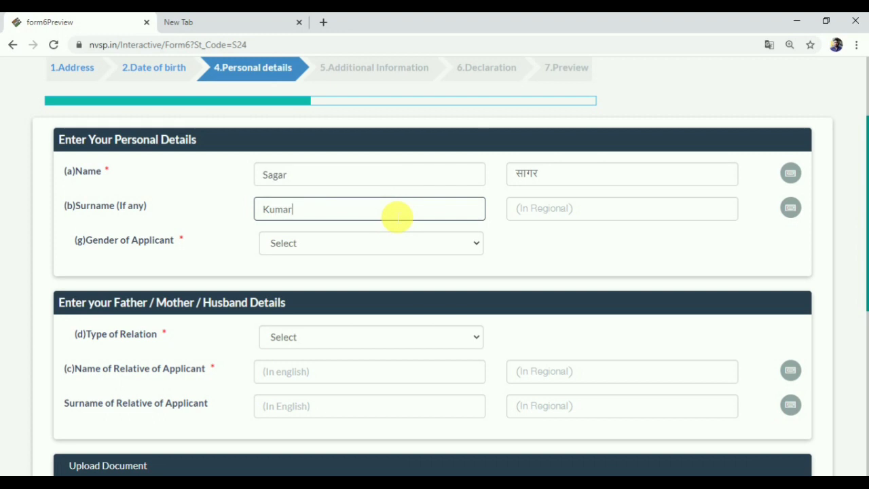
Step: Check the Hindi name fields using the Hindi on-screen keyboard
click(584, 180)
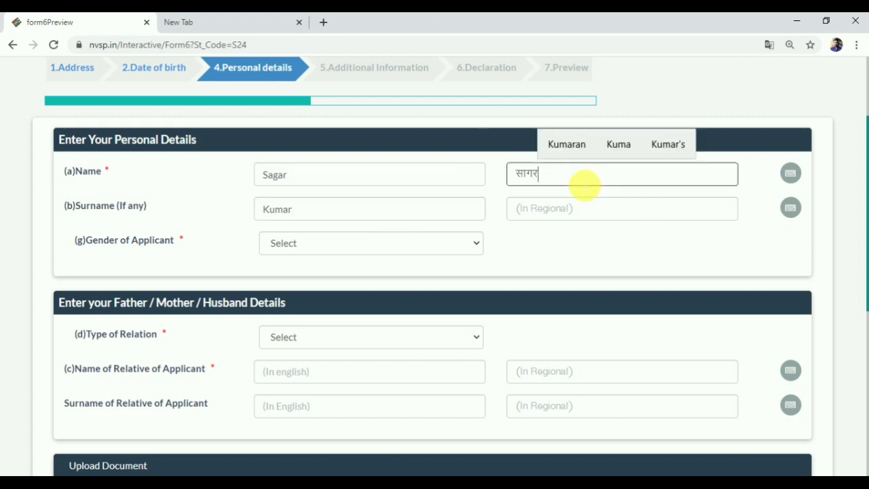
click(790, 173)
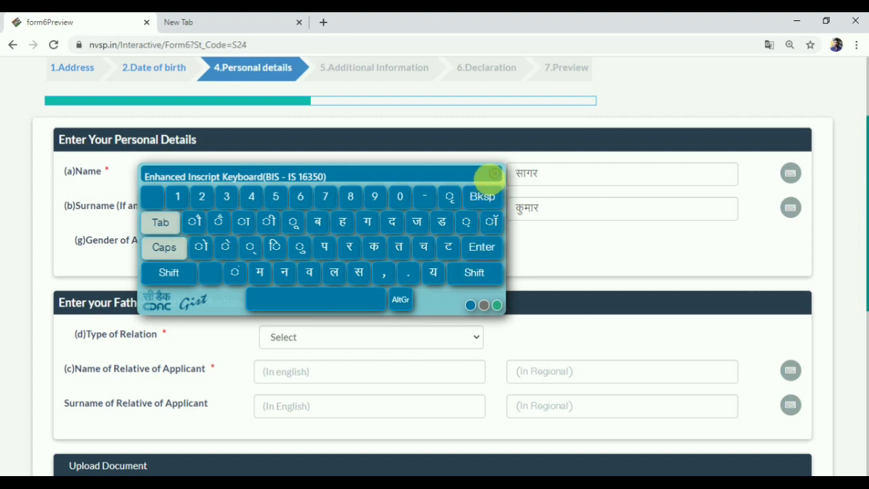
click(490, 176)
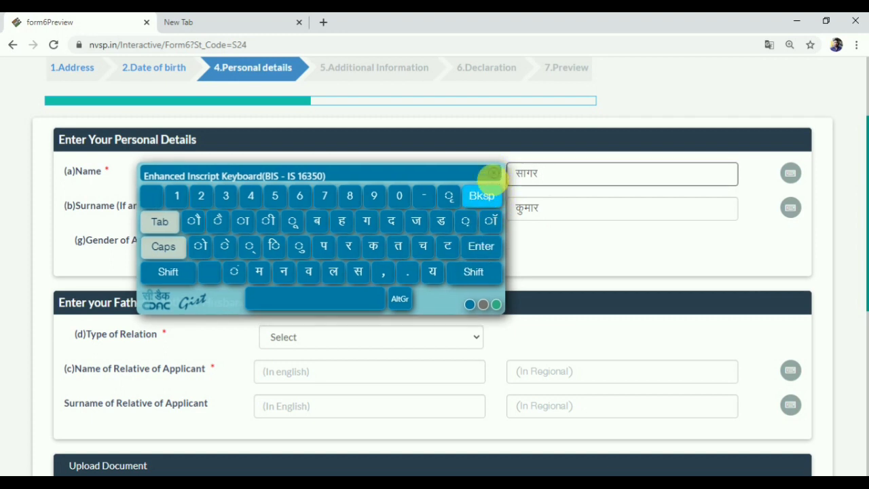
click(496, 171)
Step: Set the applicant's gender to Male
click(327, 244)
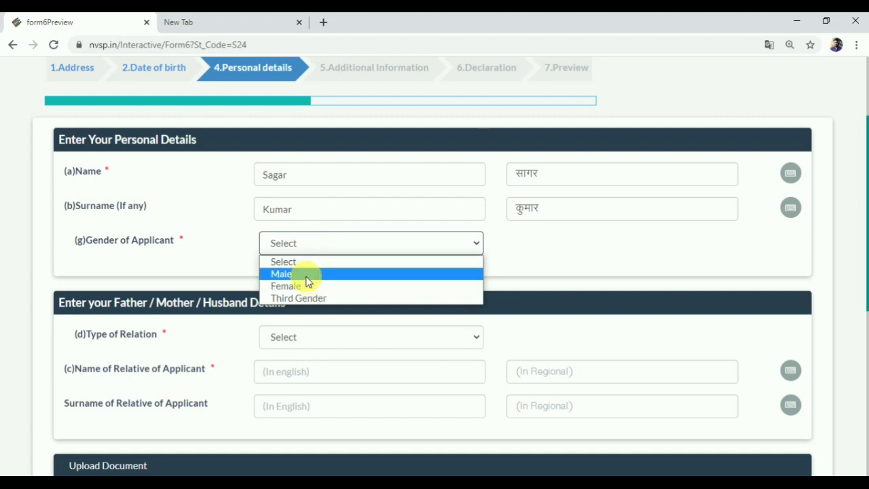
click(305, 273)
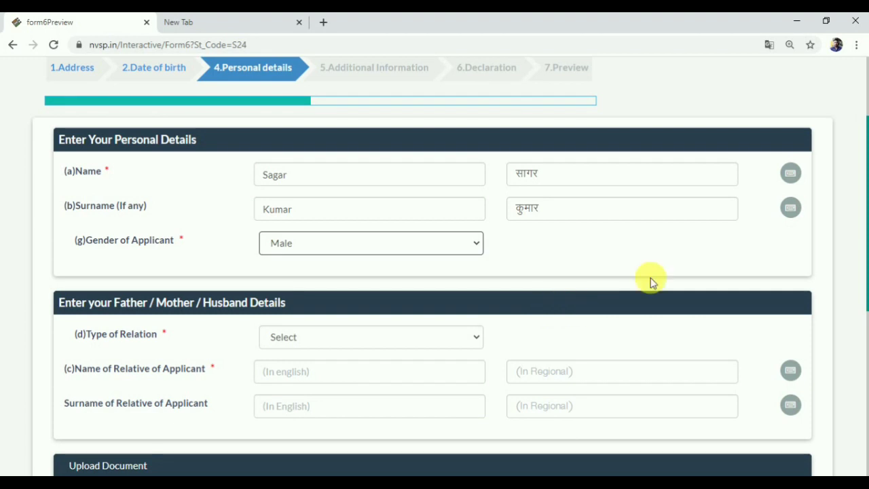
drag(861, 180, 843, 274)
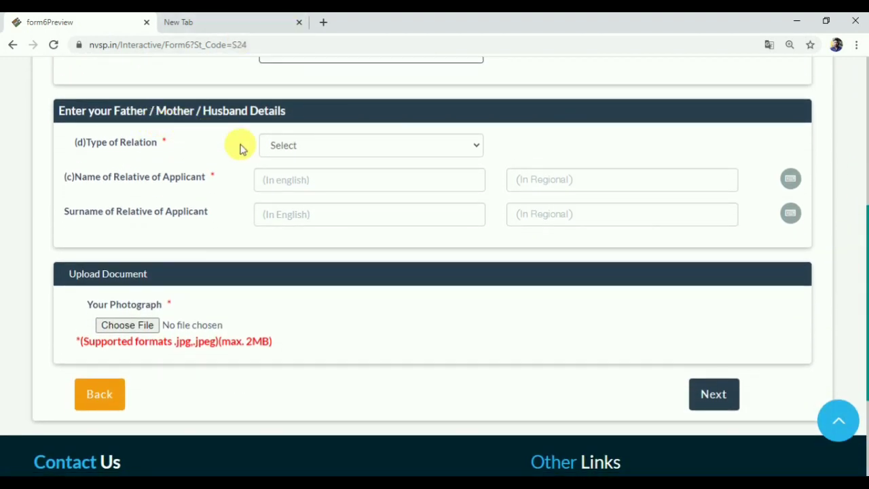
Step: Set relation type to Father and enter the father's name and surname
click(276, 150)
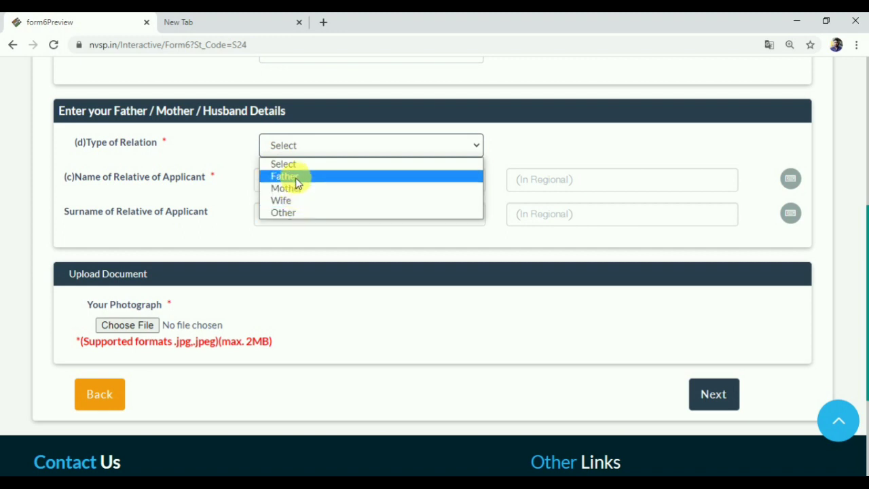
click(297, 177)
click(297, 178)
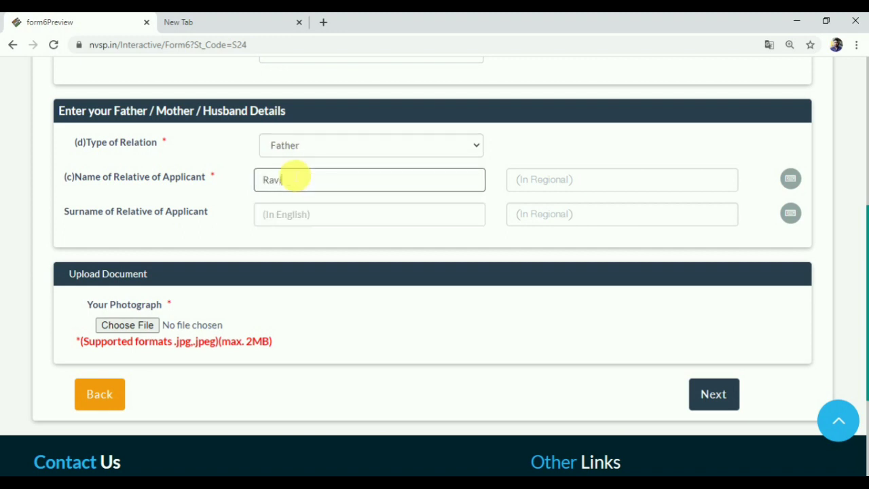
click(301, 221)
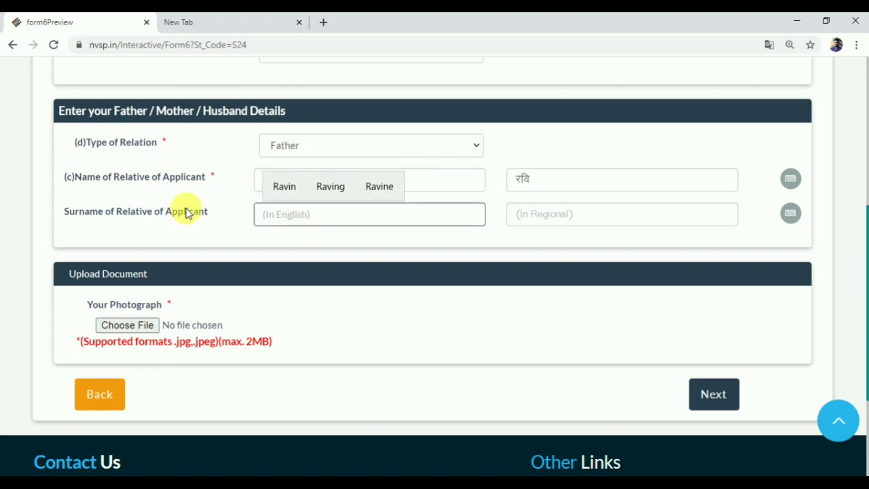
click(296, 223)
text(Kumar)
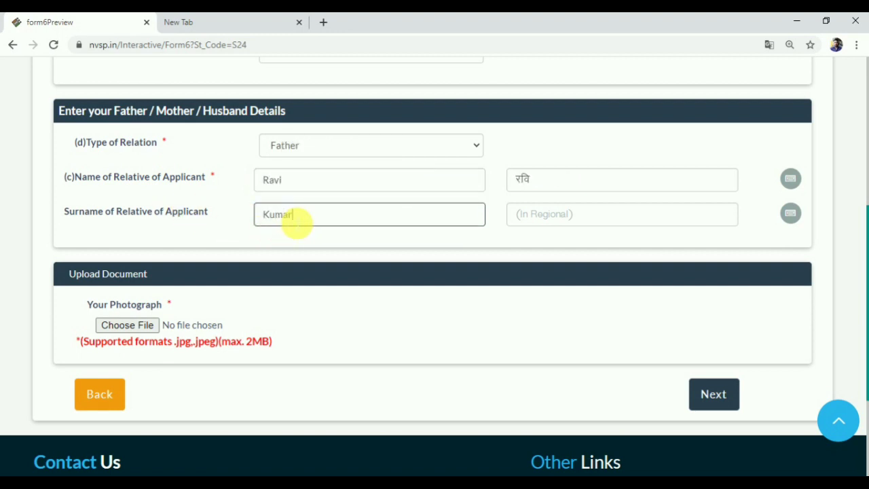
click(178, 230)
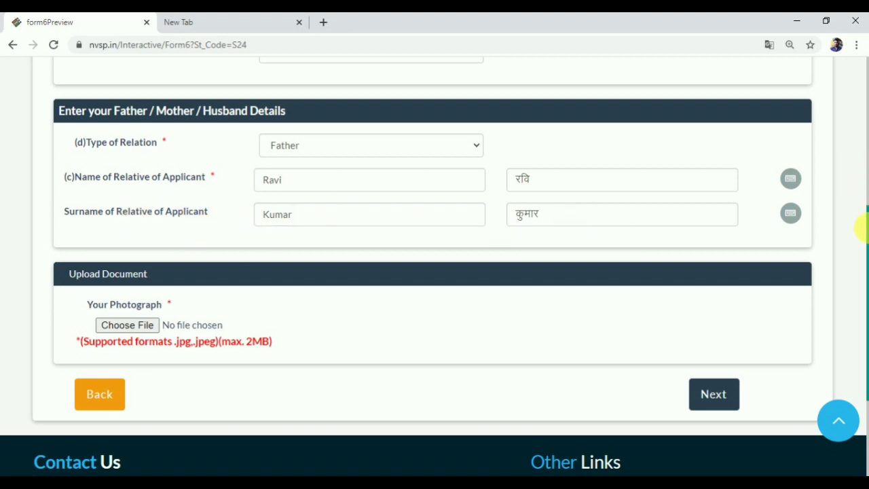
drag(863, 229, 863, 273)
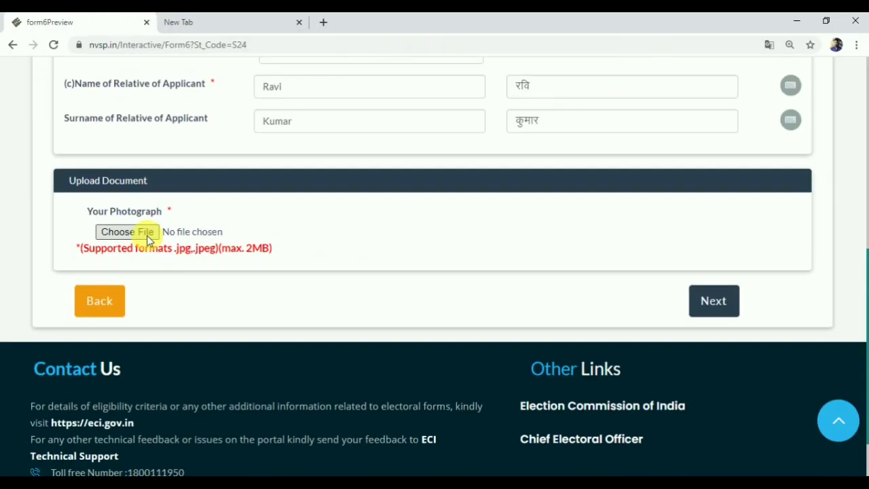
Step: Attach Photo.jpg as the applicant's photograph and go on to Additional information
click(148, 233)
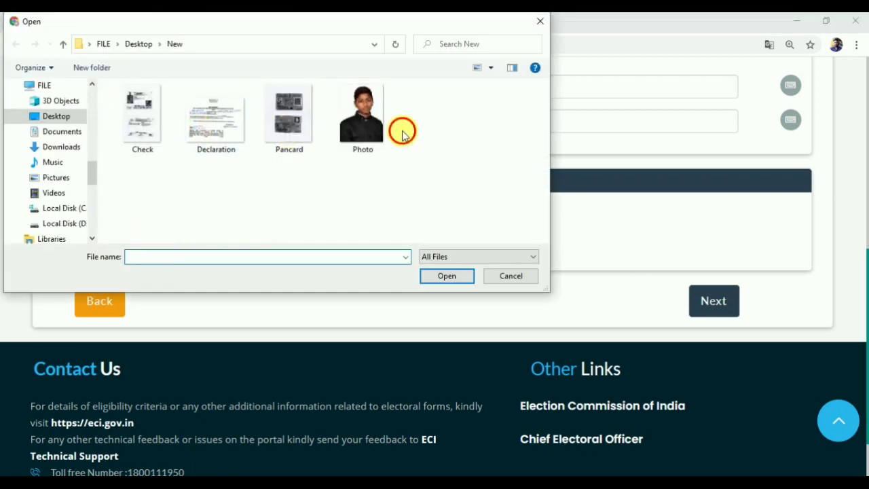
click(377, 134)
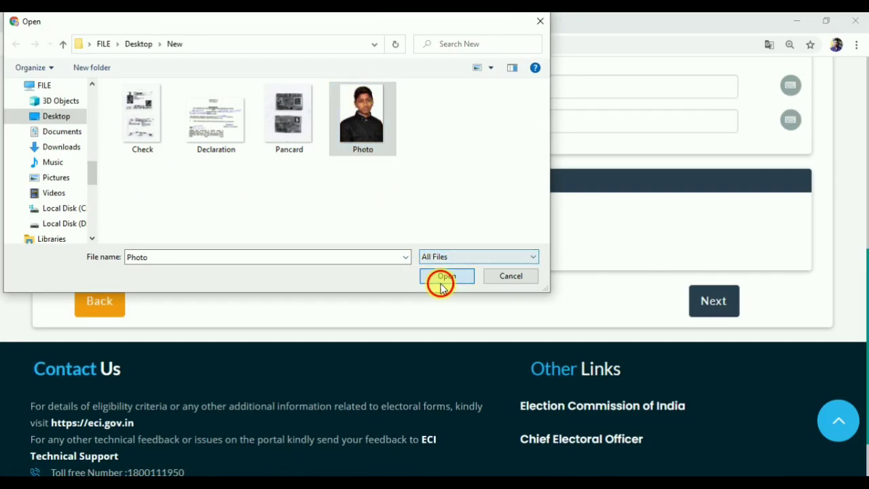
click(540, 439)
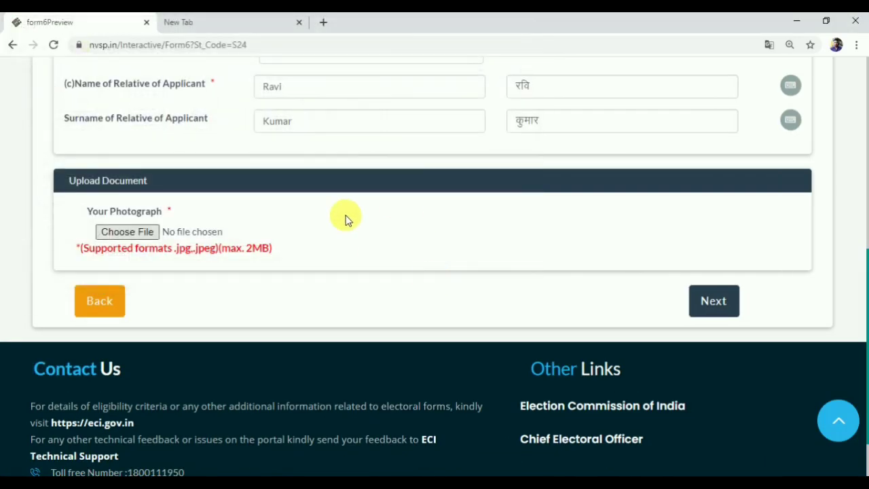
click(695, 310)
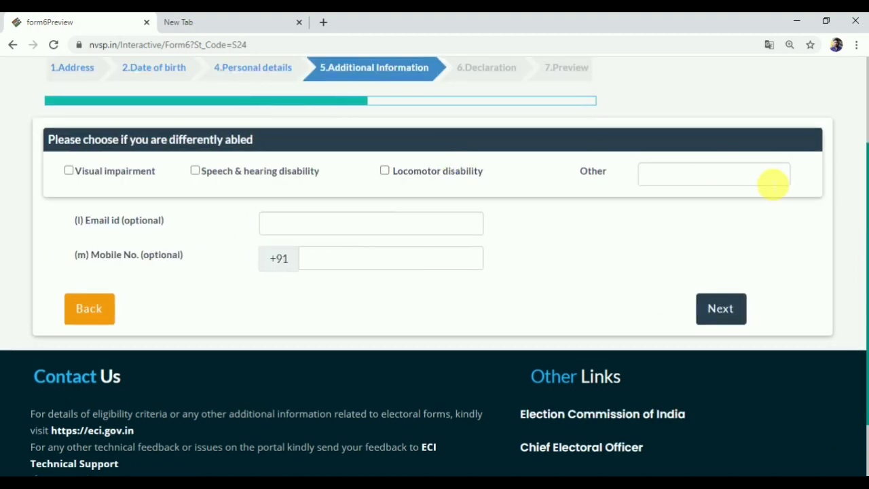
Step: Add the applicant's mobile number, advance to the Declaration step, and set Place to Aligarh
scroll(859, 248, up, 2)
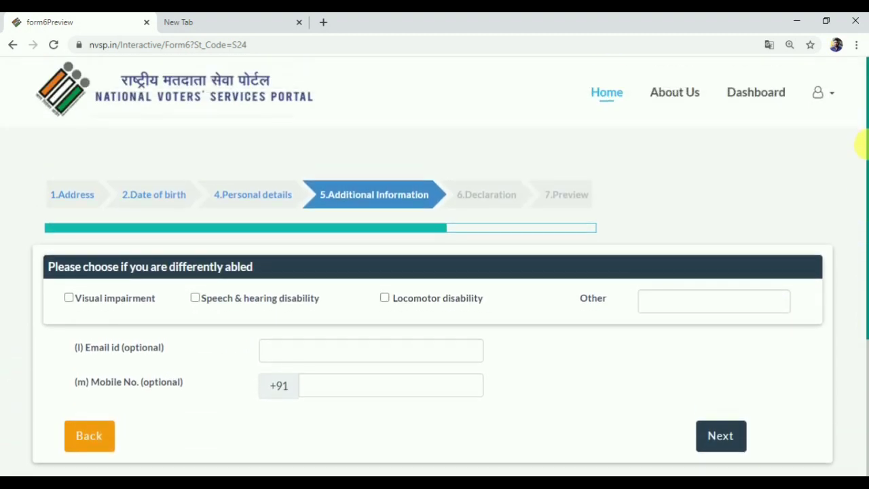
scroll(857, 188, down, 2)
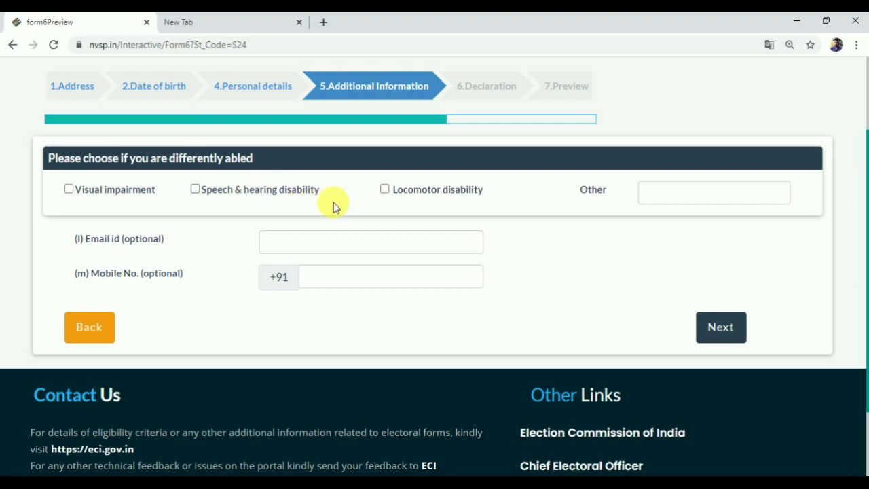
click(650, 197)
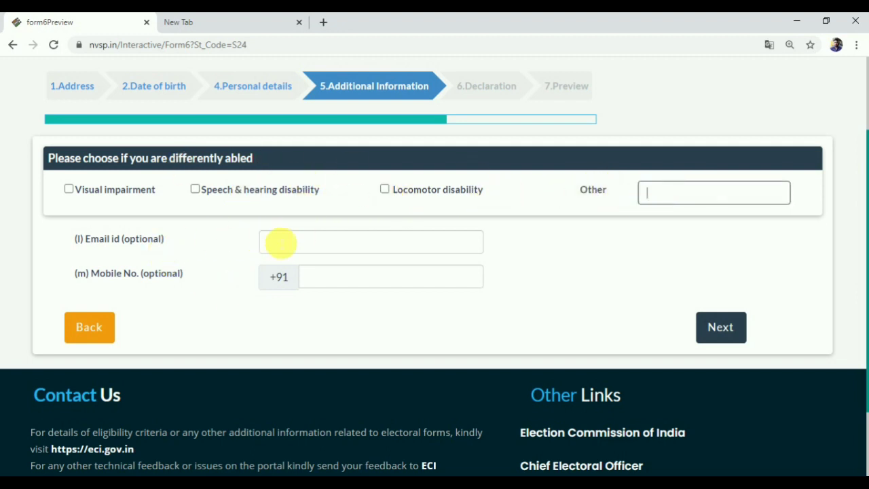
click(281, 243)
click(332, 296)
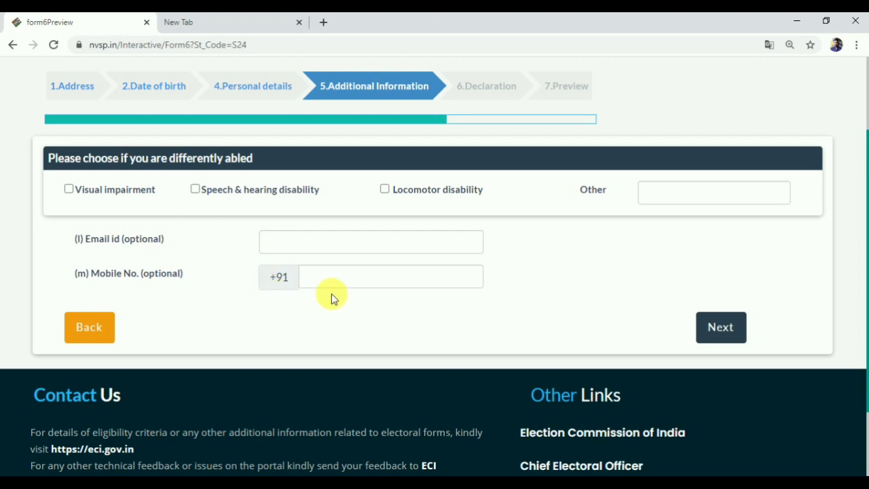
triple_click(146, 243)
click(155, 268)
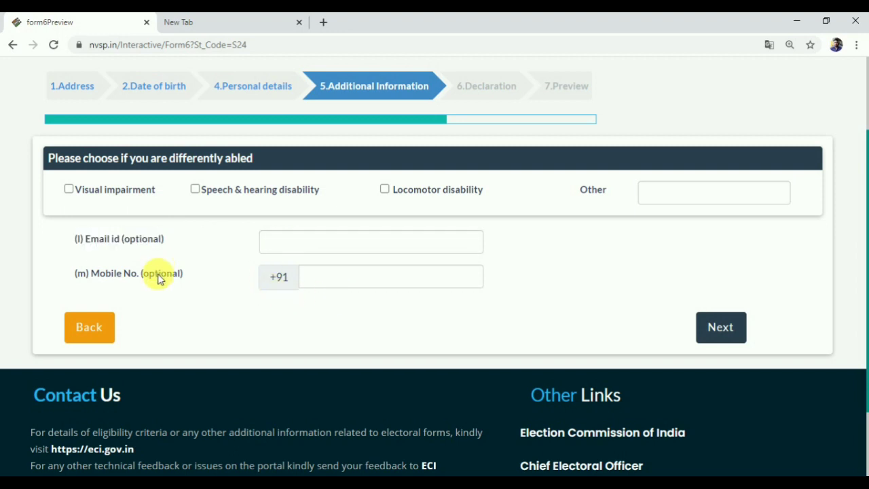
click(363, 276)
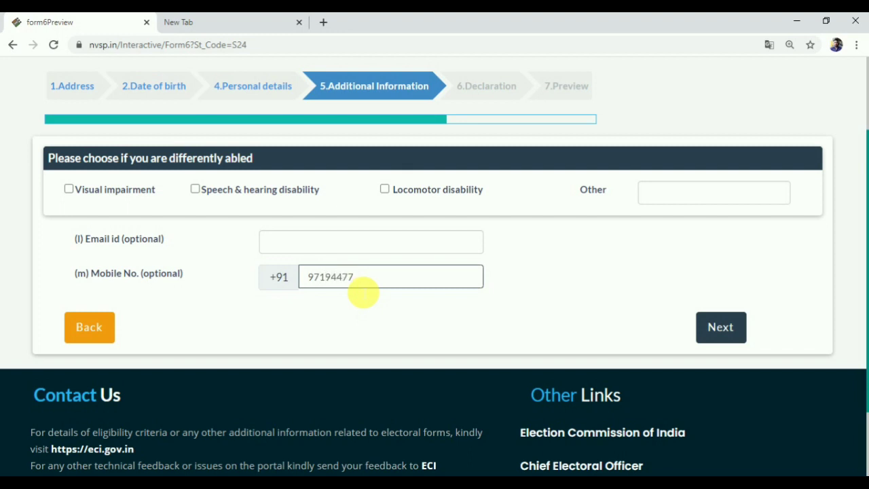
click(720, 327)
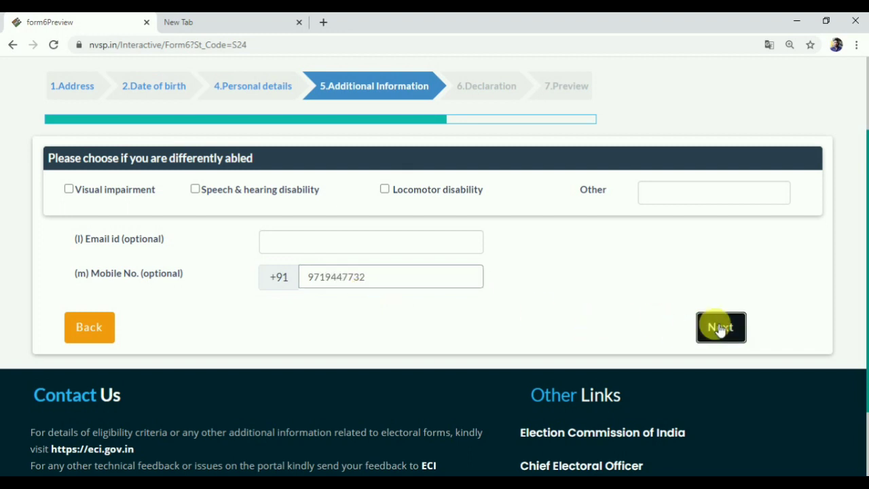
click(312, 212)
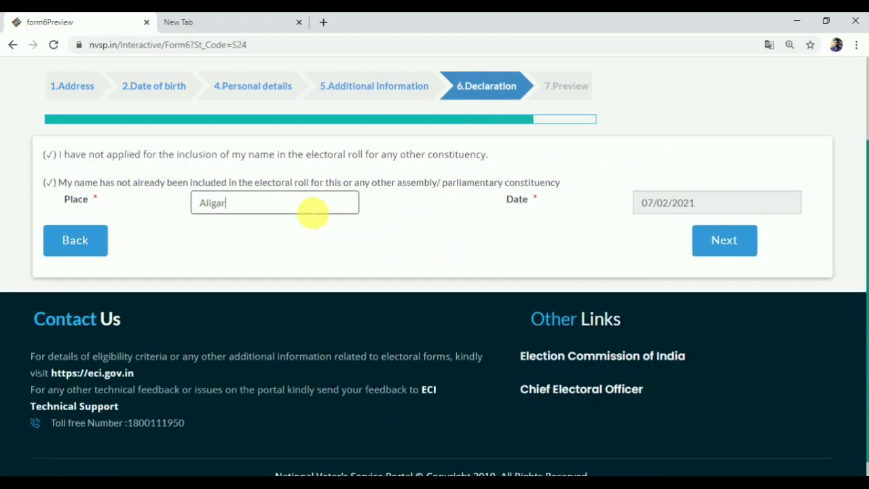
Step: Dismiss the spelling suggestions for Aligarh and continue to the Form 6 Preview
click(574, 251)
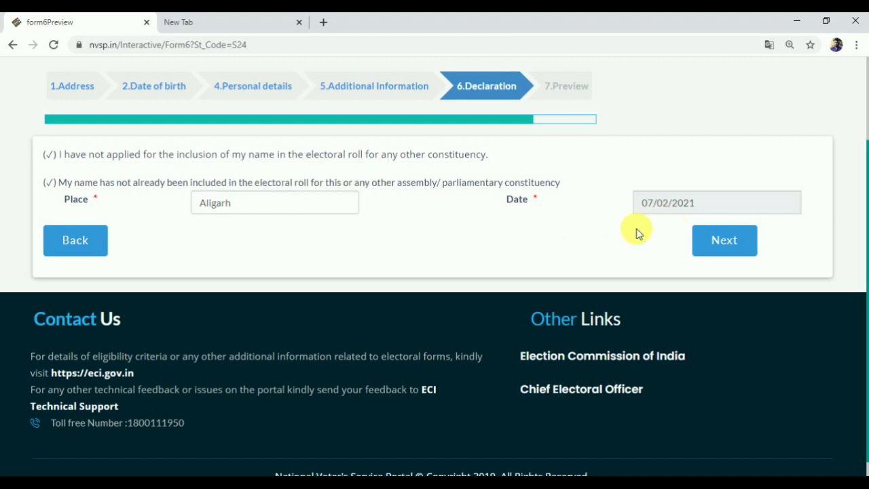
click(714, 242)
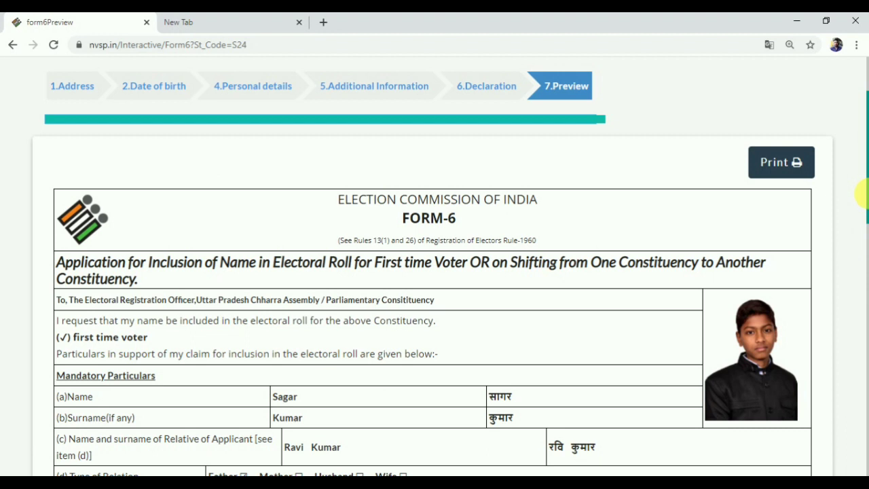
Step: Open a printable copy of the Form-6 preview with its Print button
drag(862, 163, 847, 182)
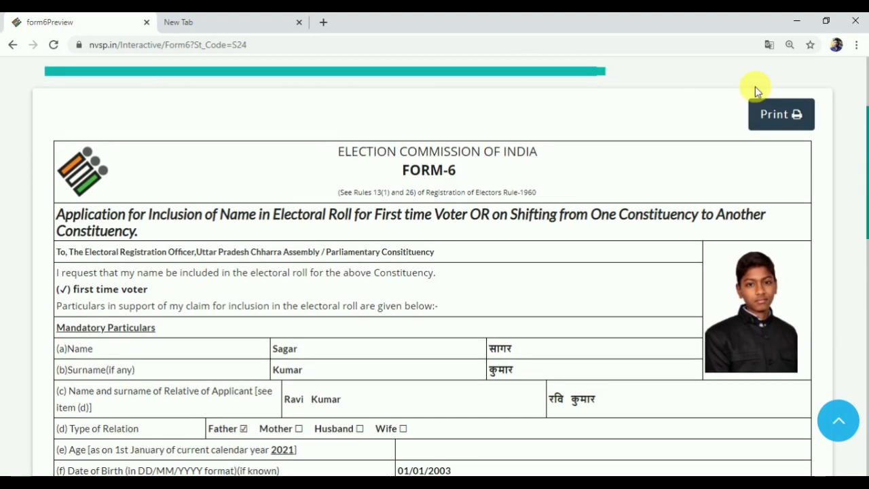
click(766, 115)
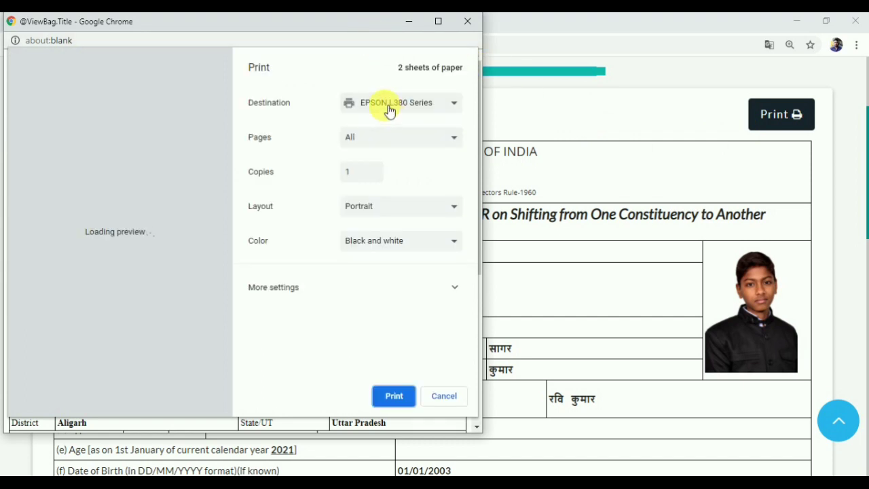
Step: Save the Form 6 preview as a PDF named after the voter, then close the print window
click(389, 107)
click(389, 133)
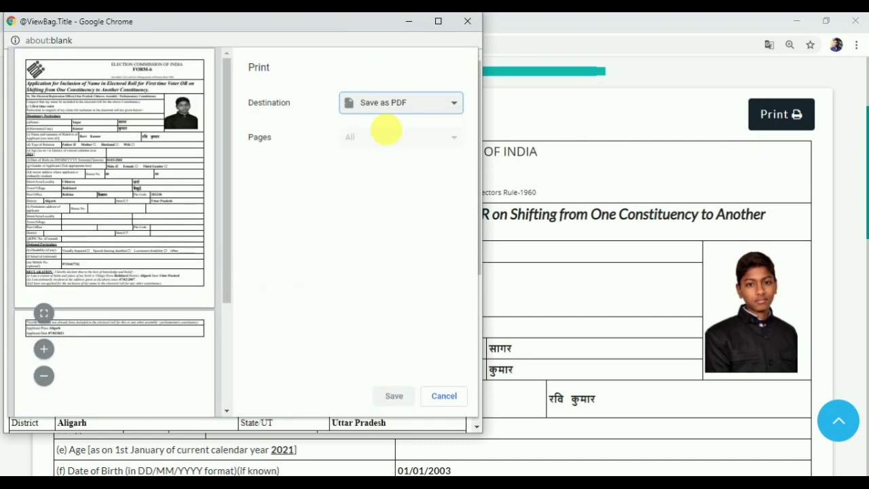
click(393, 397)
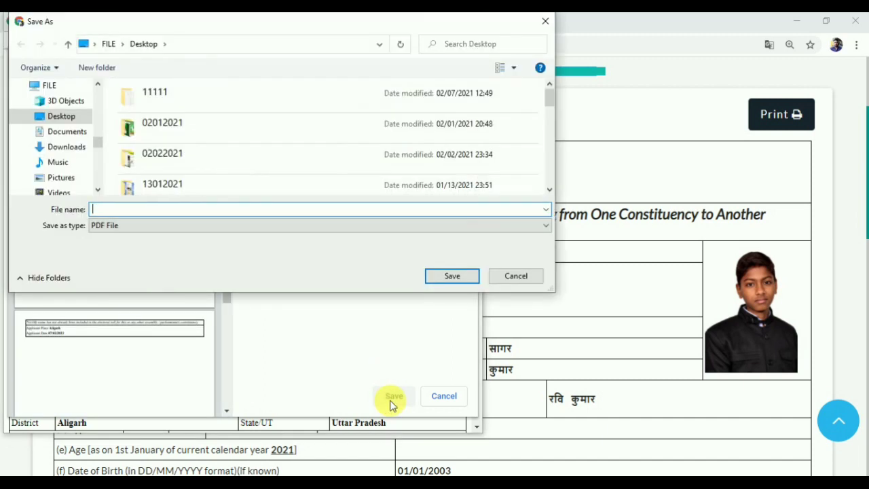
text(Voter)
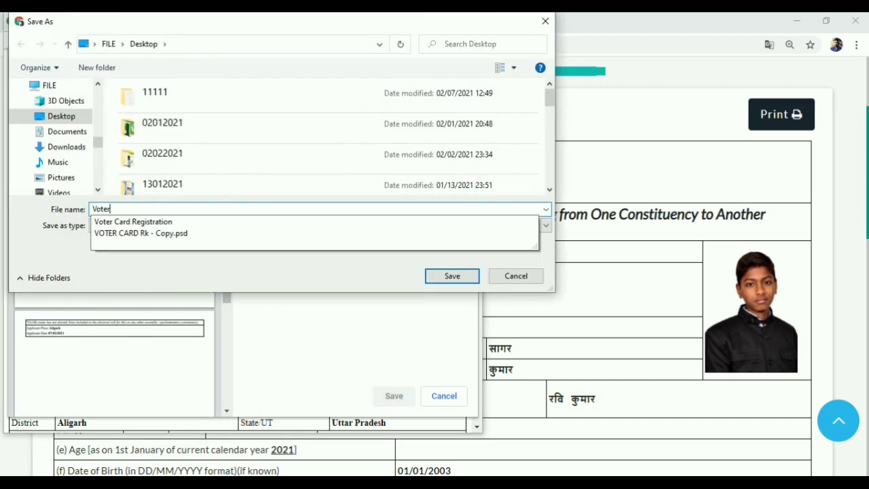
text( Raj)
key(Return)
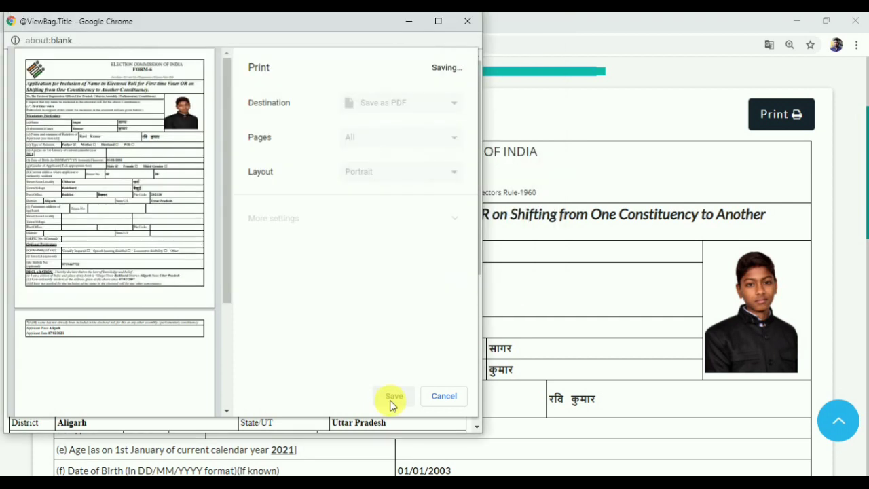
click(468, 21)
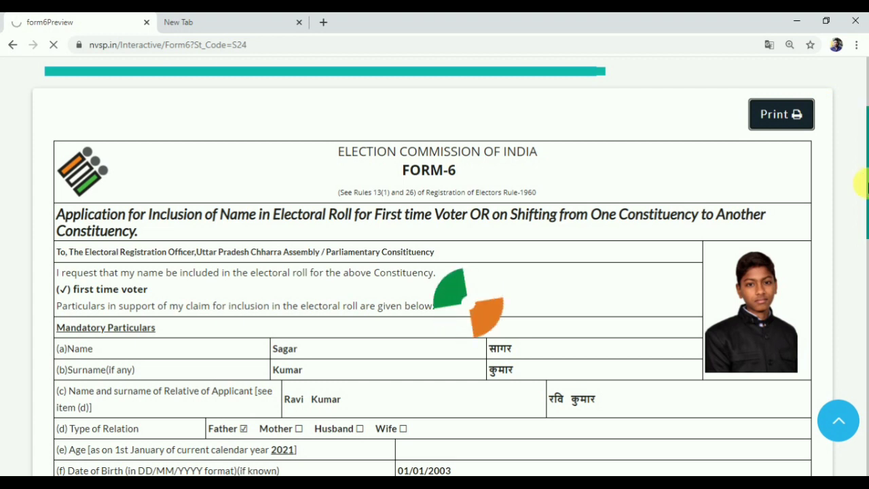
Step: Scroll to the end of the preview and submit the Form 6 application
drag(862, 183, 837, 388)
click(779, 304)
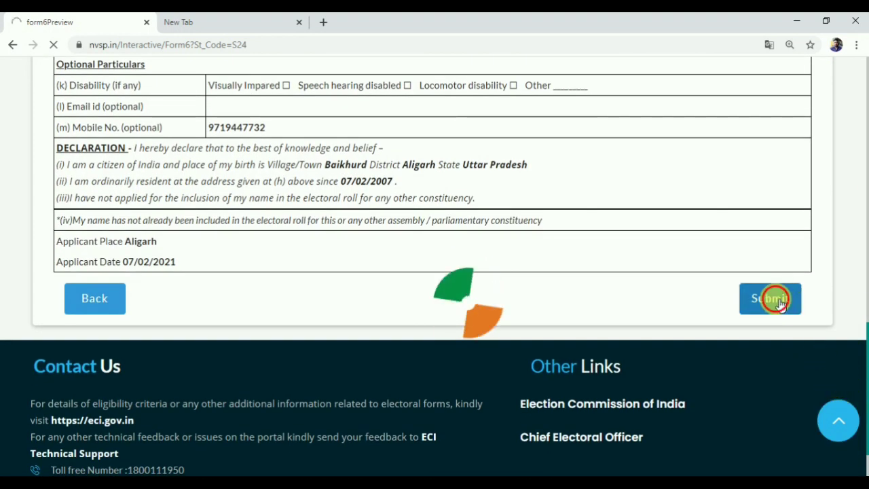
drag(862, 387, 861, 134)
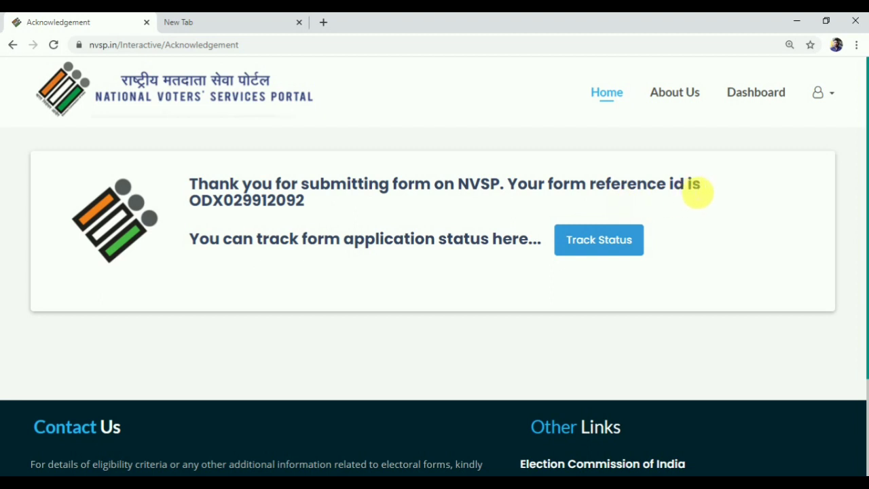
Step: Copy the form reference id from the acknowledgement and open the Track Status page
double_click(258, 201)
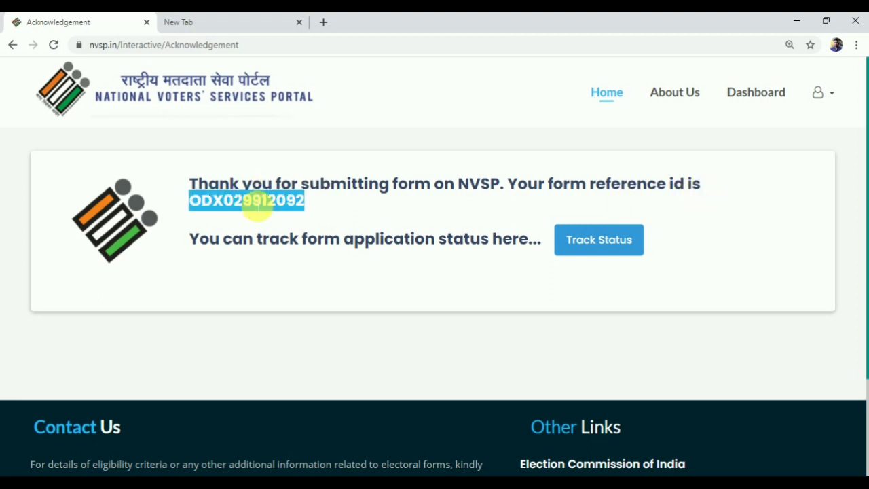
click(258, 203)
double_click(269, 241)
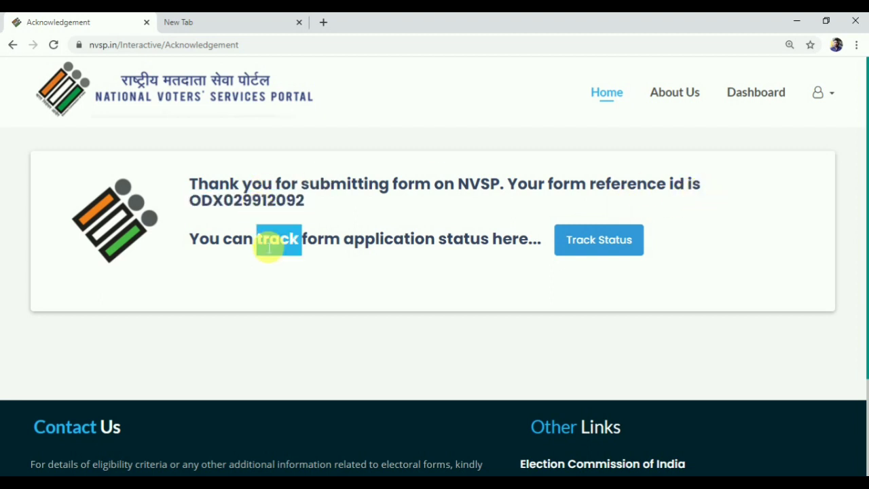
click(269, 241)
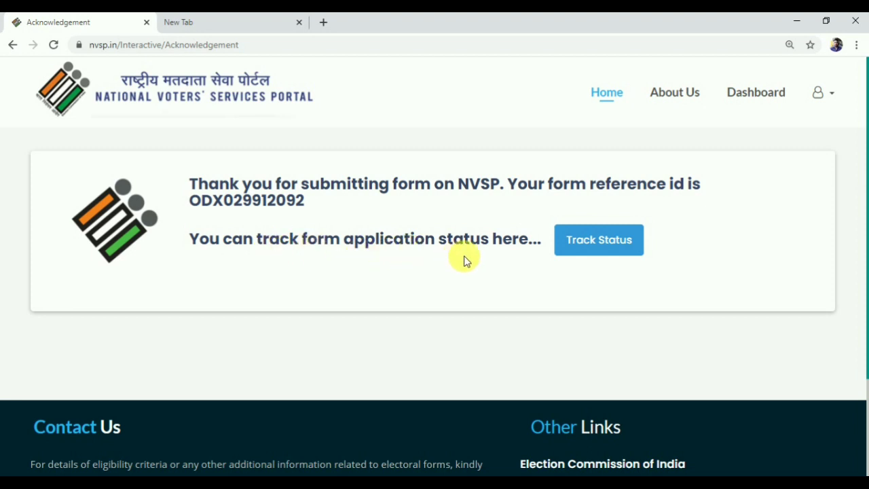
double_click(201, 202)
key(ctrl+c)
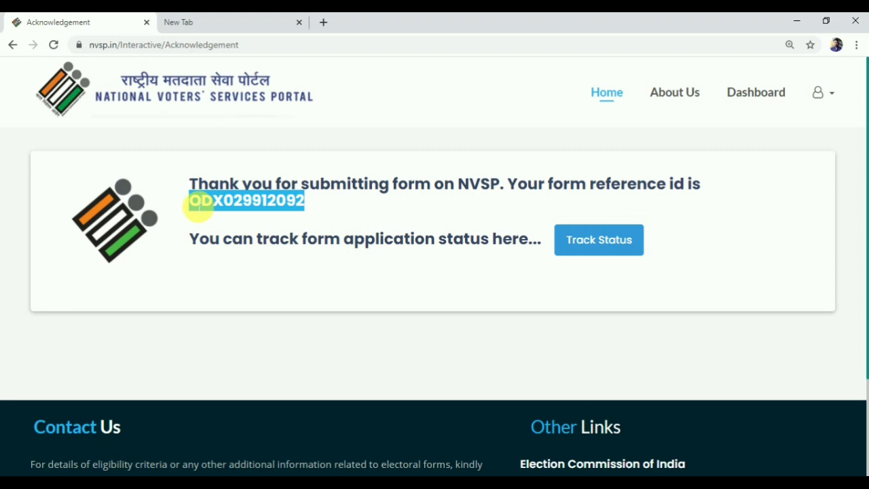
click(579, 243)
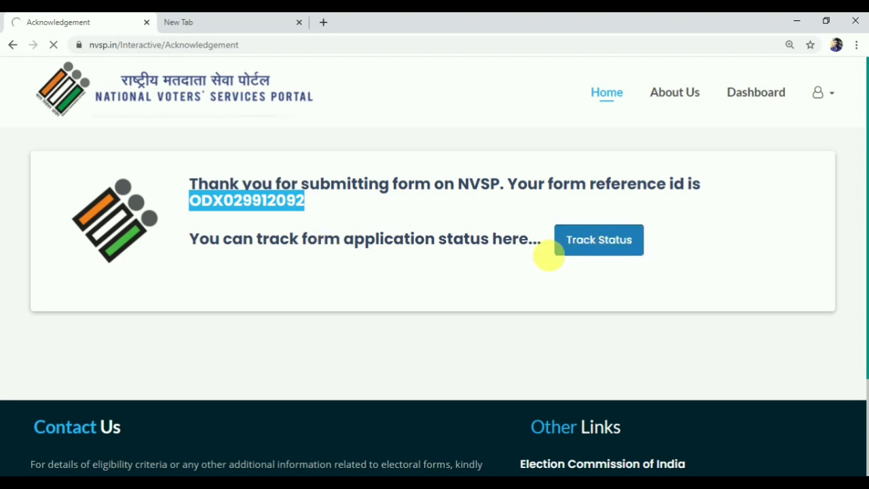
click(300, 244)
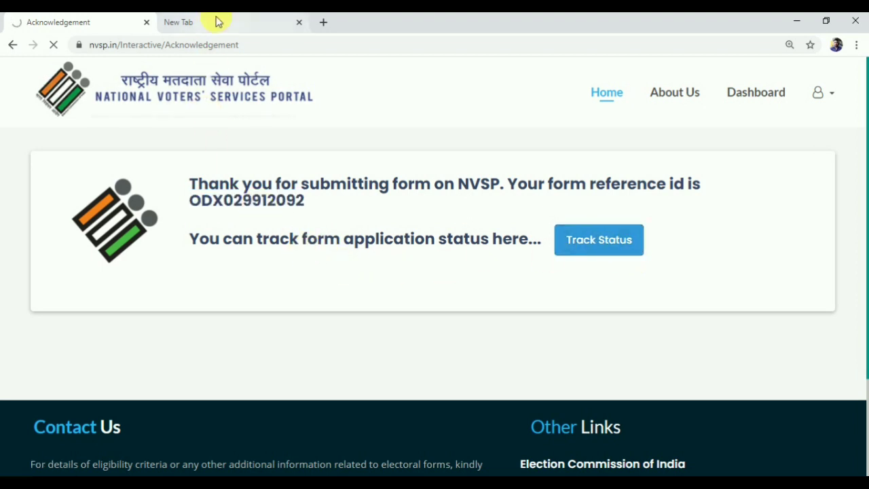
Step: Track the pasted reference id to see Submitted on 07/02/2021, then return to the home tab
click(207, 21)
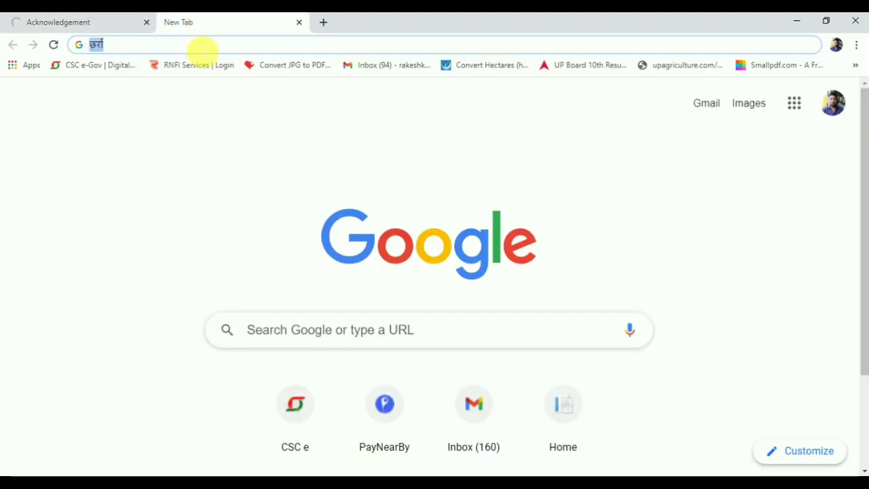
key(ctrl+w)
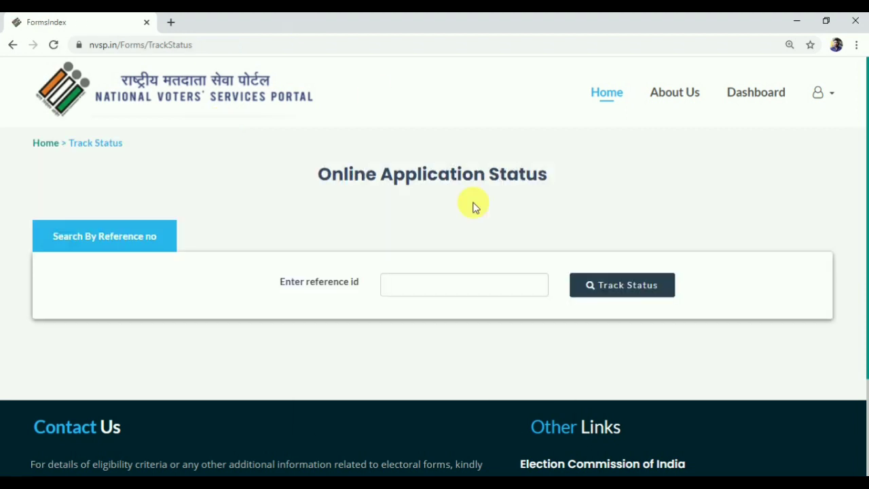
click(433, 292)
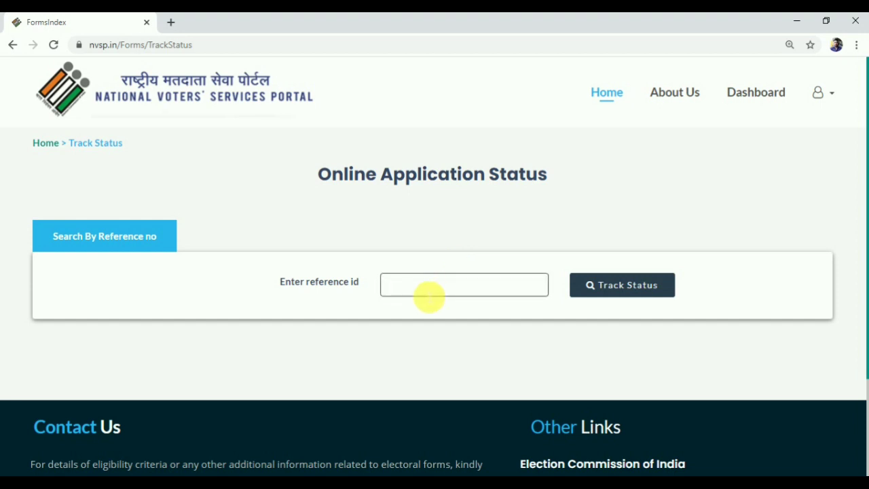
key(ctrl+v)
click(643, 295)
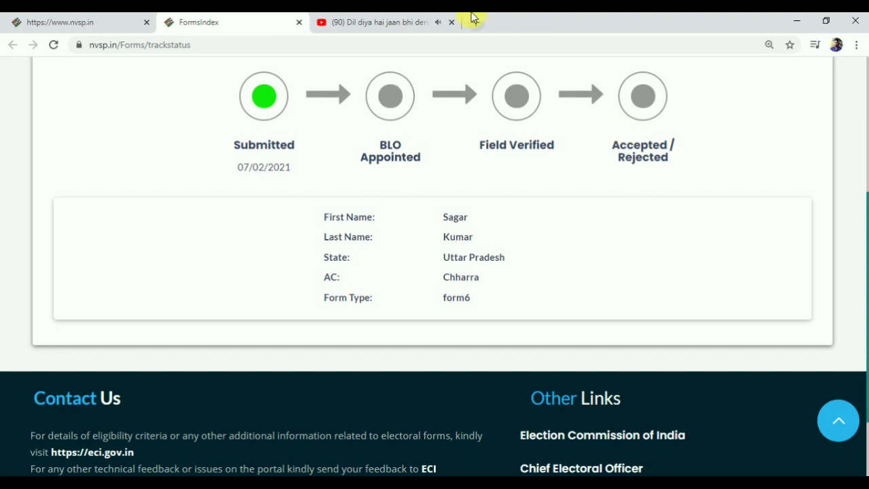
click(44, 19)
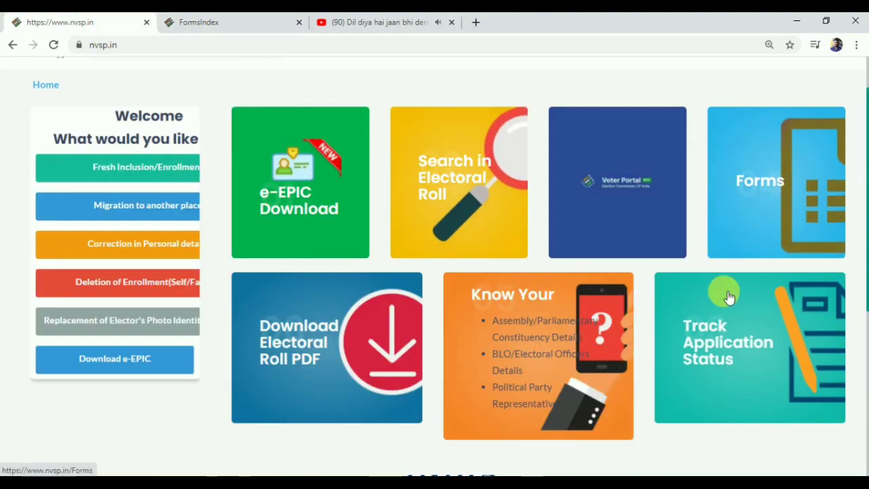